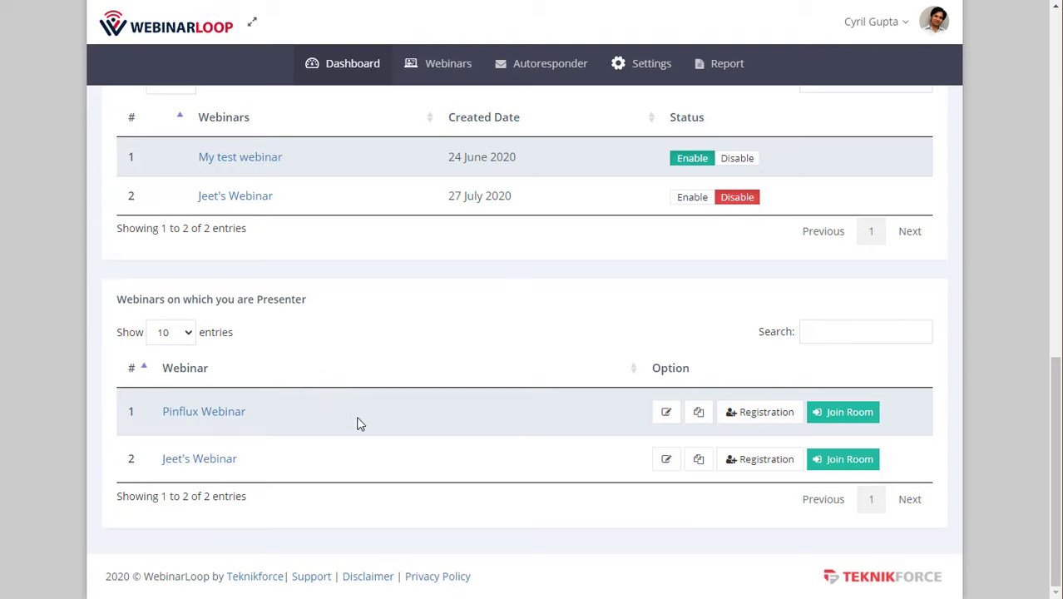
# Step: Go to the webinars list and open the setup of the webinar whose type is Live
pyautogui.scroll(10, 366, 370)
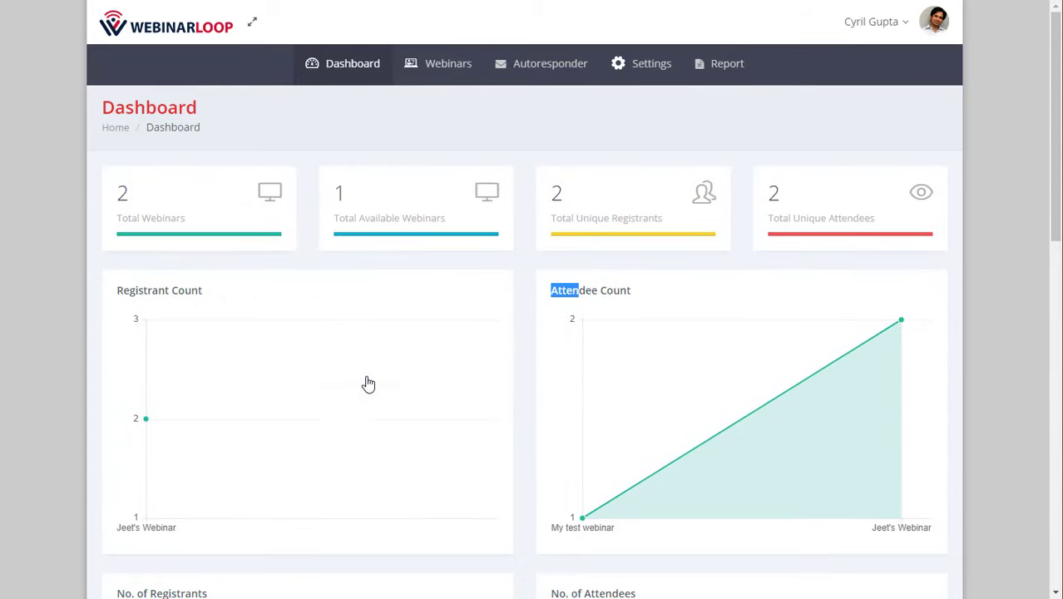
pyautogui.click(441, 62)
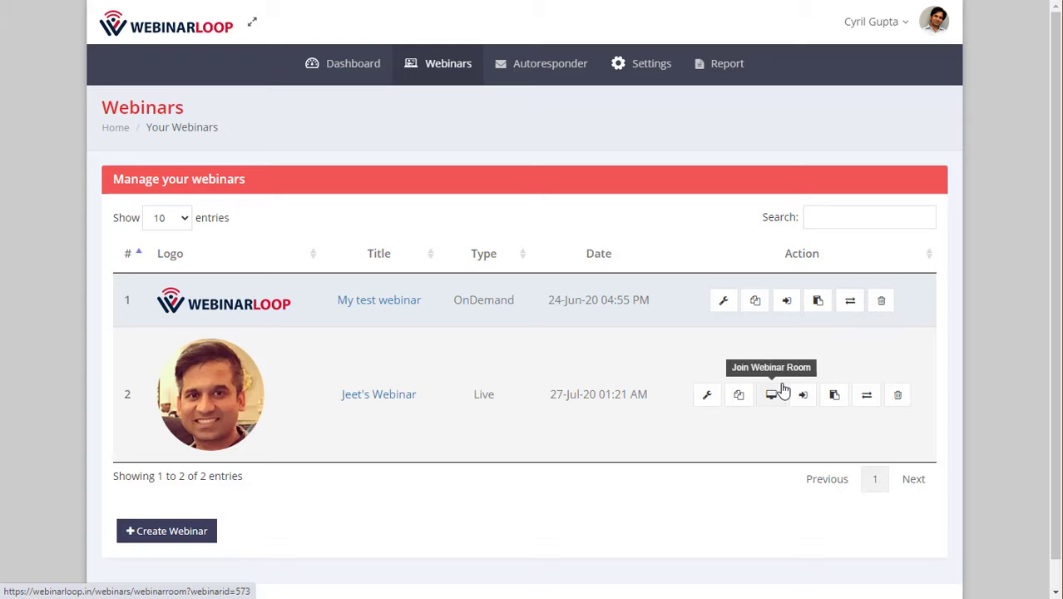
pyautogui.doubleClick(485, 401)
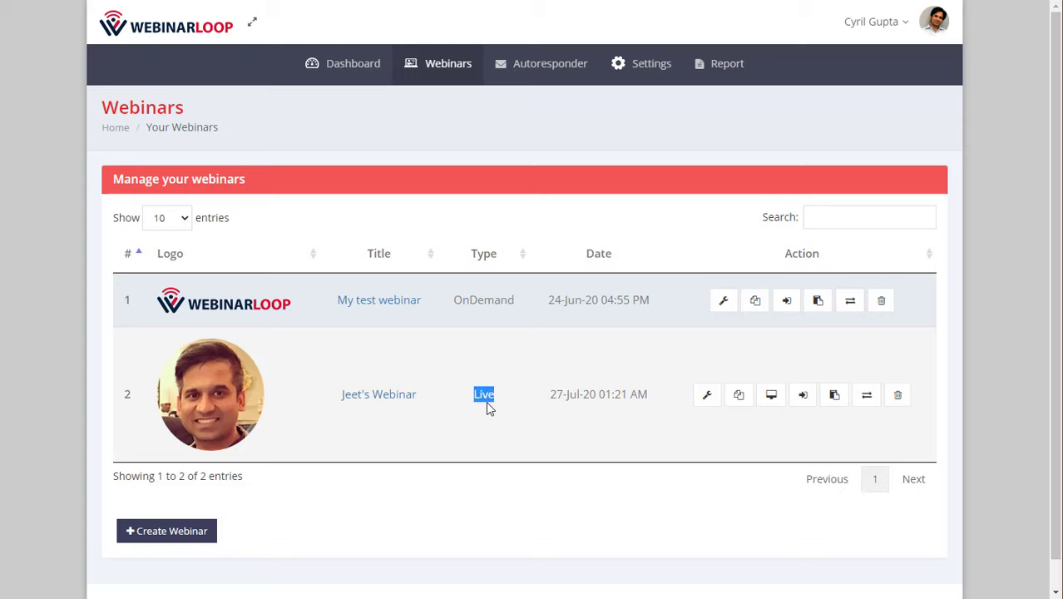
pyautogui.click(699, 452)
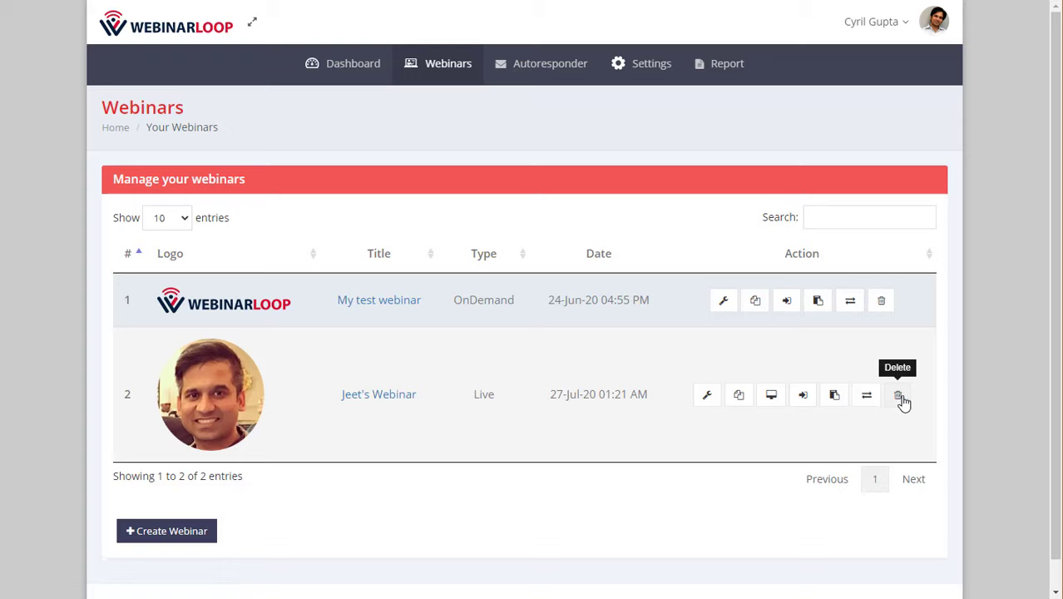
pyautogui.click(707, 402)
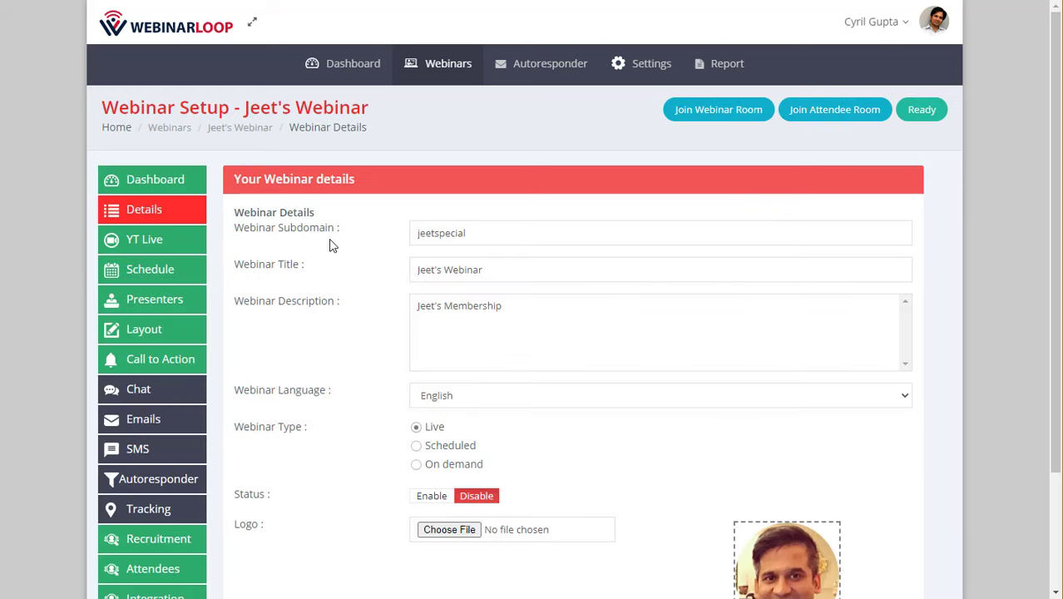
# Step: Examine the webinar's details, including its subdomain, title, description, available languages, type, status and logo
pyautogui.doubleClick(442, 235)
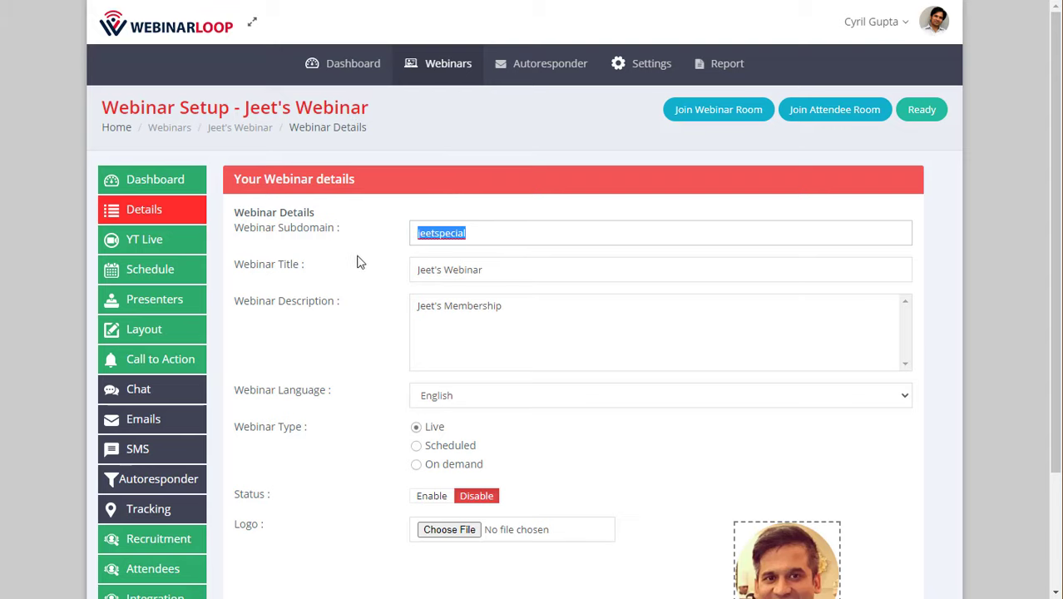
pyautogui.moveTo(431, 268); pyautogui.dragTo(491, 255)
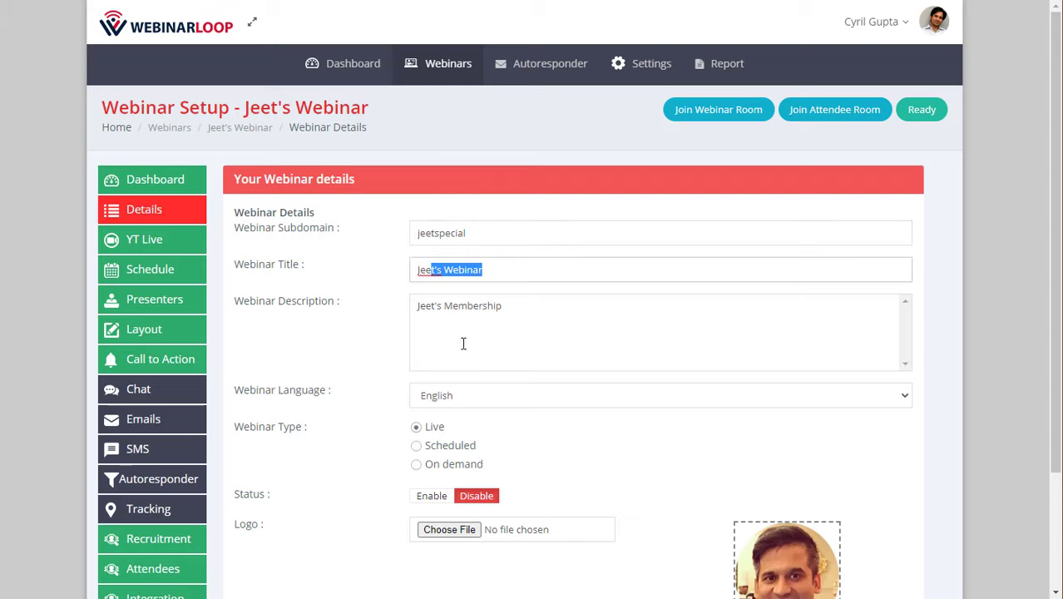
pyautogui.scroll(-3, 456, 387)
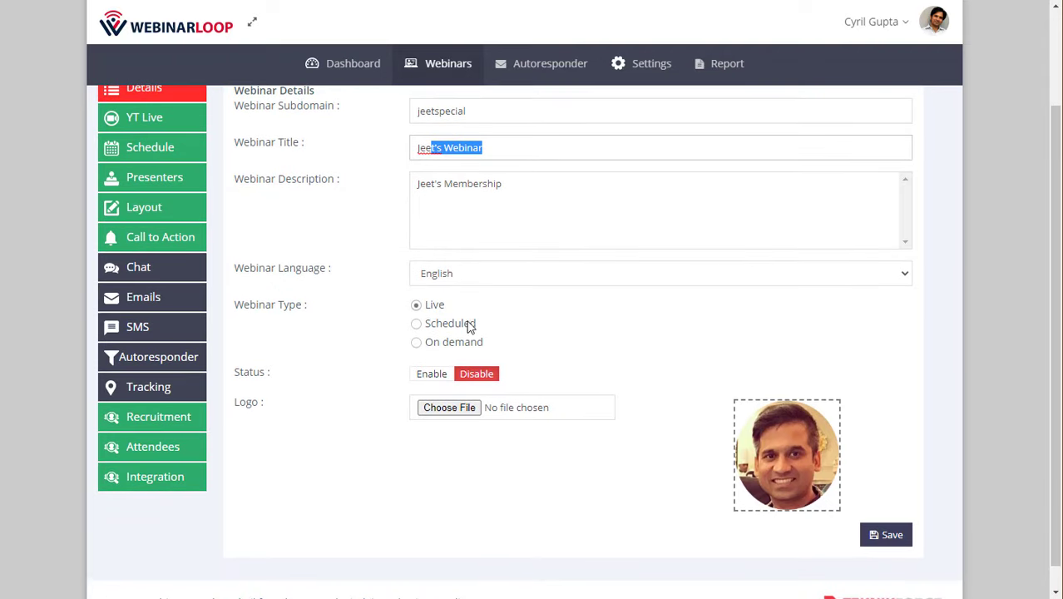
pyautogui.click(497, 281)
pyautogui.click(497, 281)
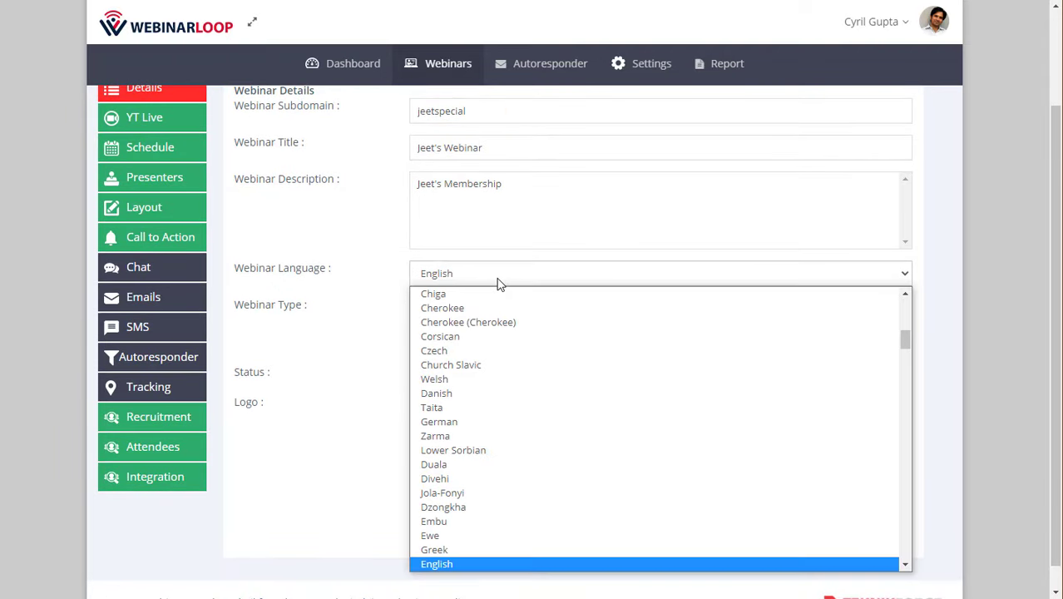
pyautogui.click(498, 281)
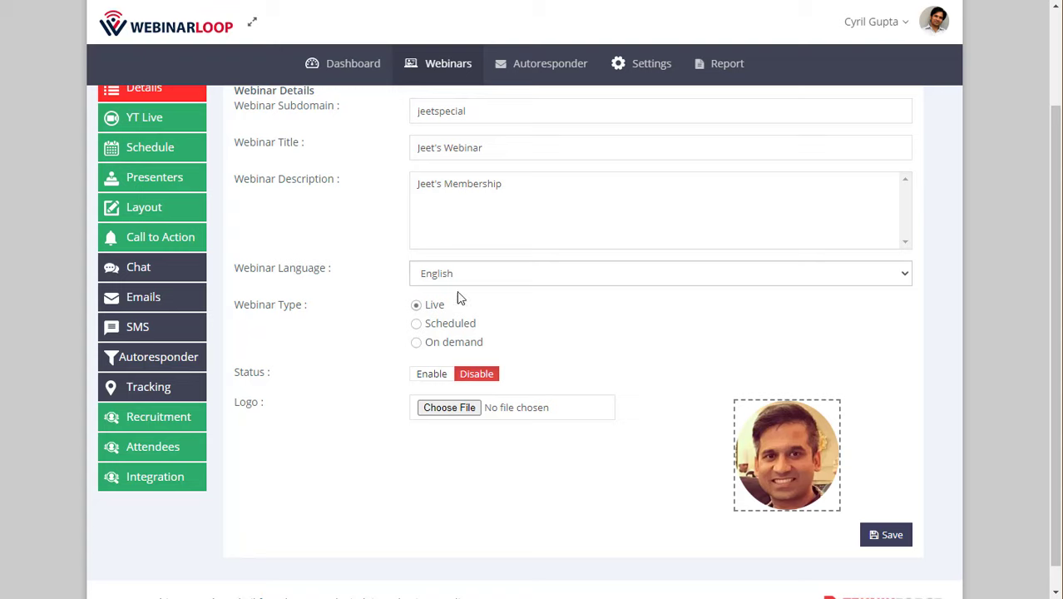
pyautogui.scroll(1, 409, 305)
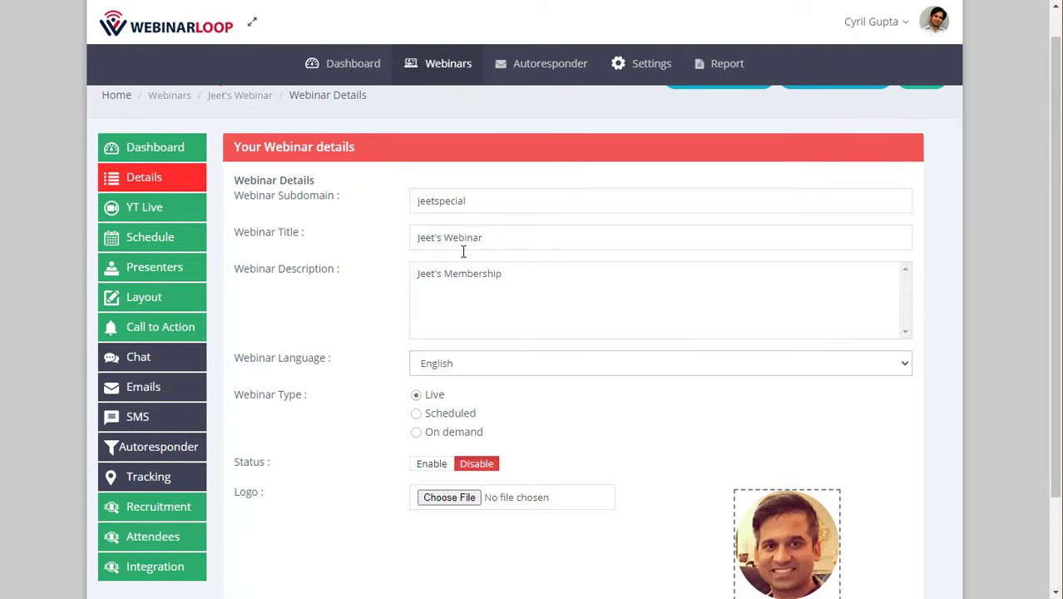
pyautogui.scroll(-2, 571, 458)
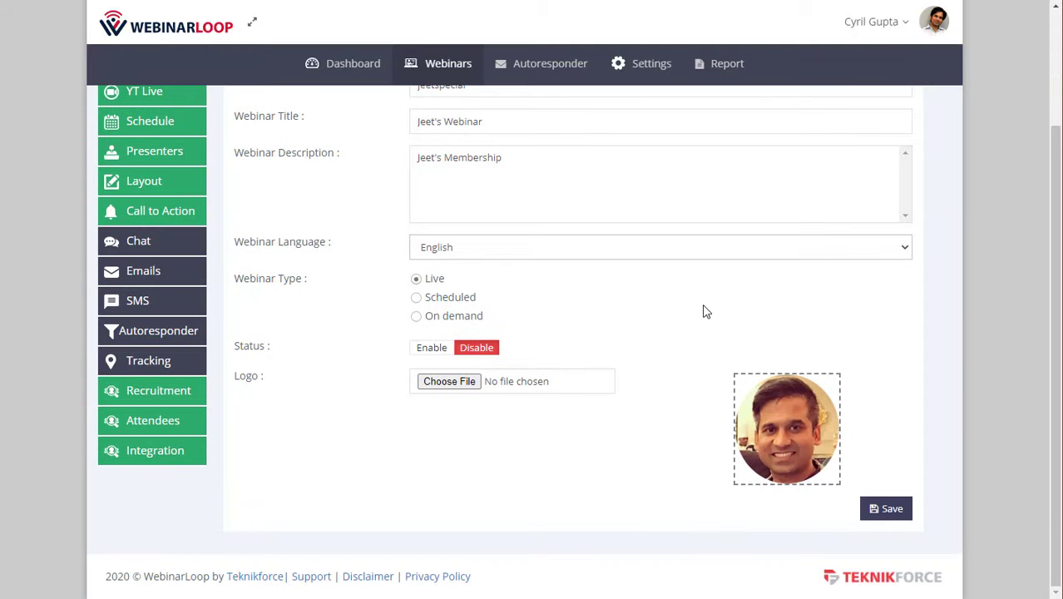
pyautogui.scroll(2, 732, 341)
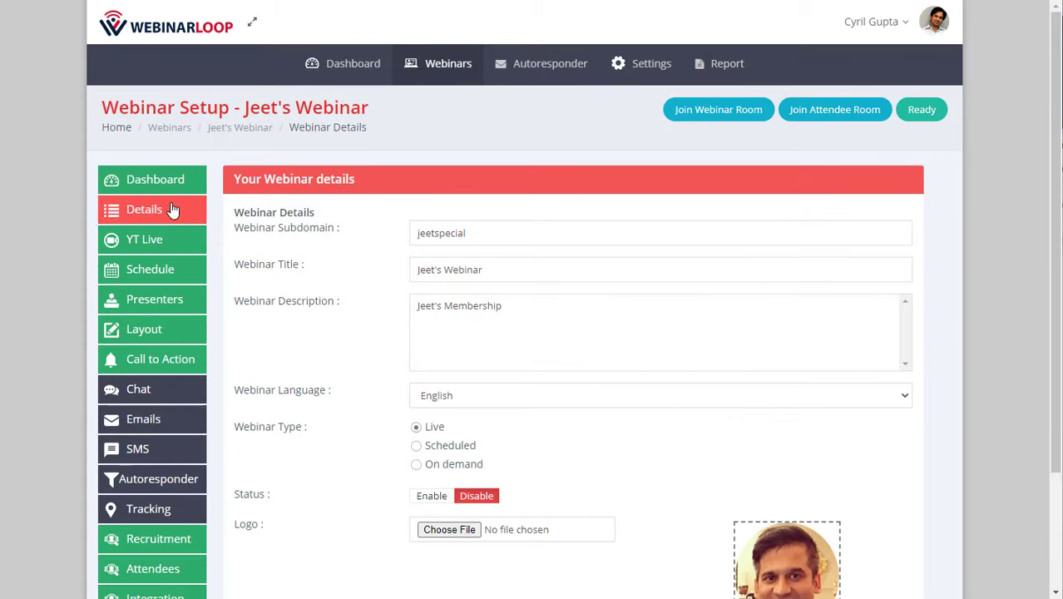
# Step: Look through the list of webinar setup sections, from Details and YT Live to Attendees and Integration
pyautogui.scroll(-1, 171, 400)
pyautogui.scroll(-2, 172, 399)
pyautogui.scroll(2, 171, 399)
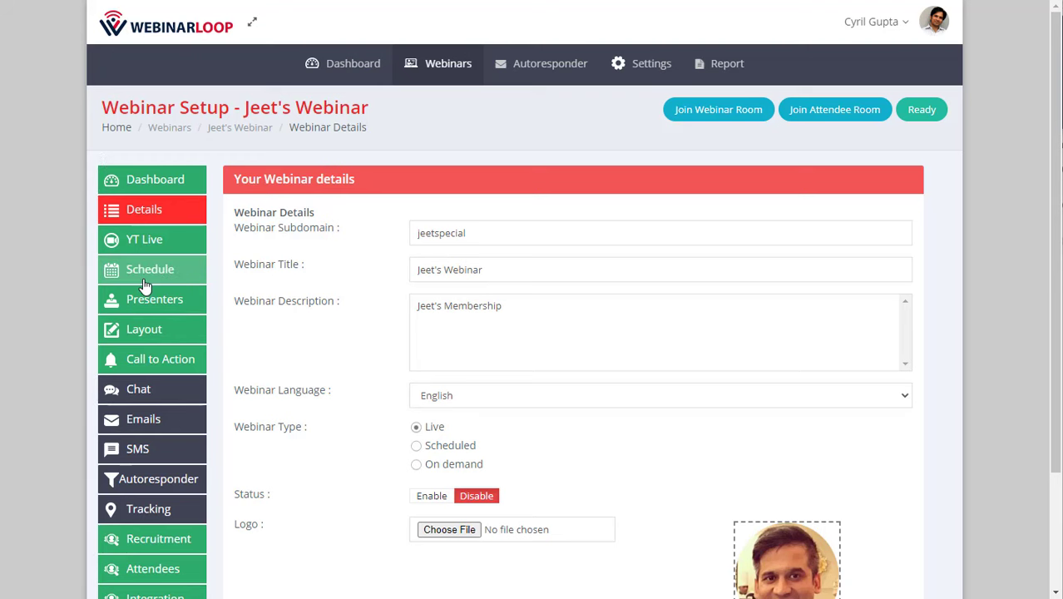
pyautogui.scroll(-2, 151, 374)
pyautogui.scroll(2, 154, 364)
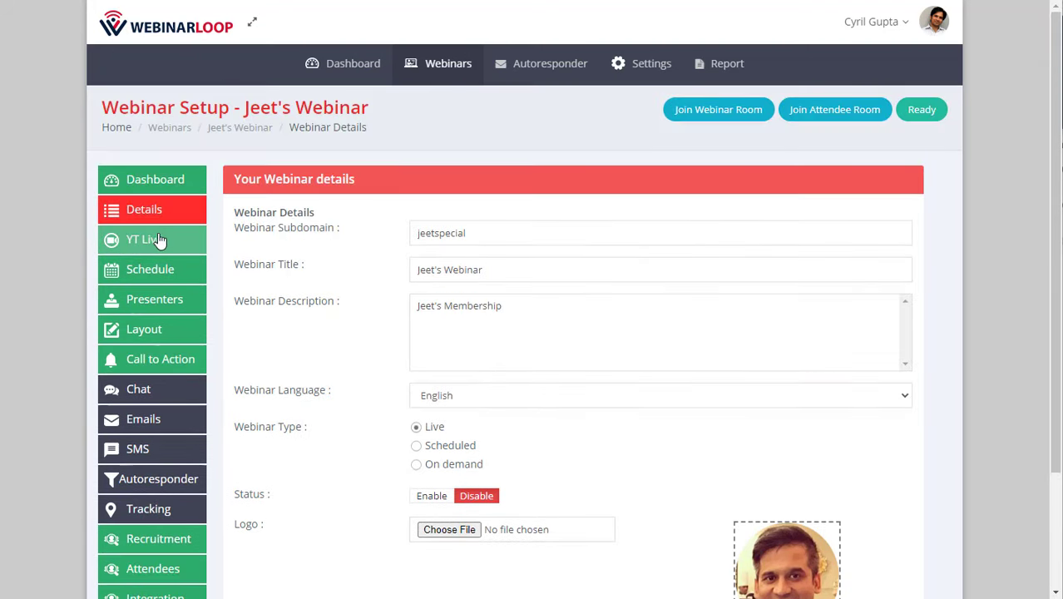
pyautogui.scroll(-1, 160, 400)
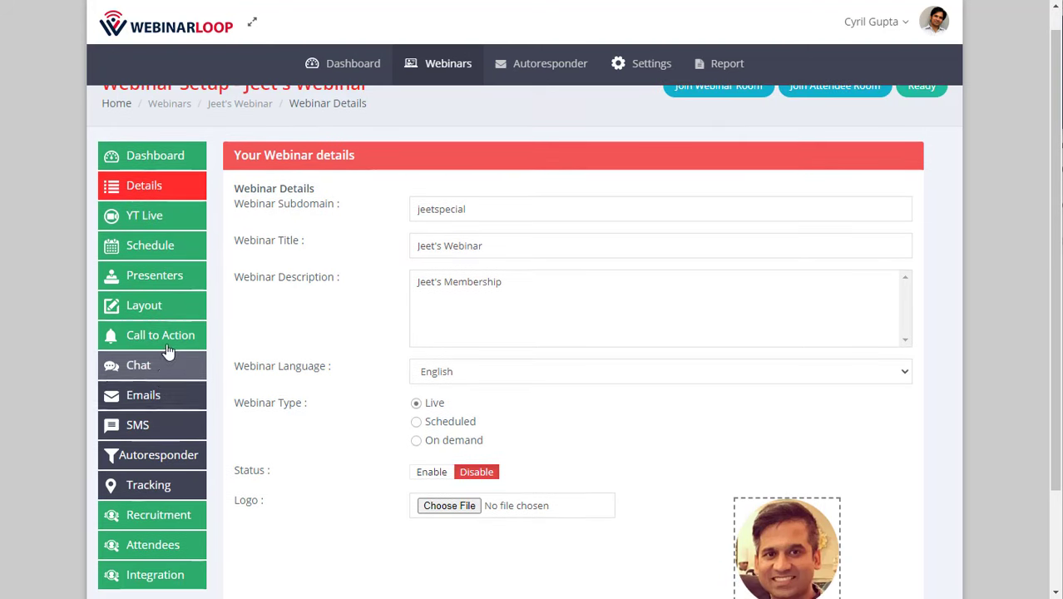
pyautogui.scroll(-1, 141, 416)
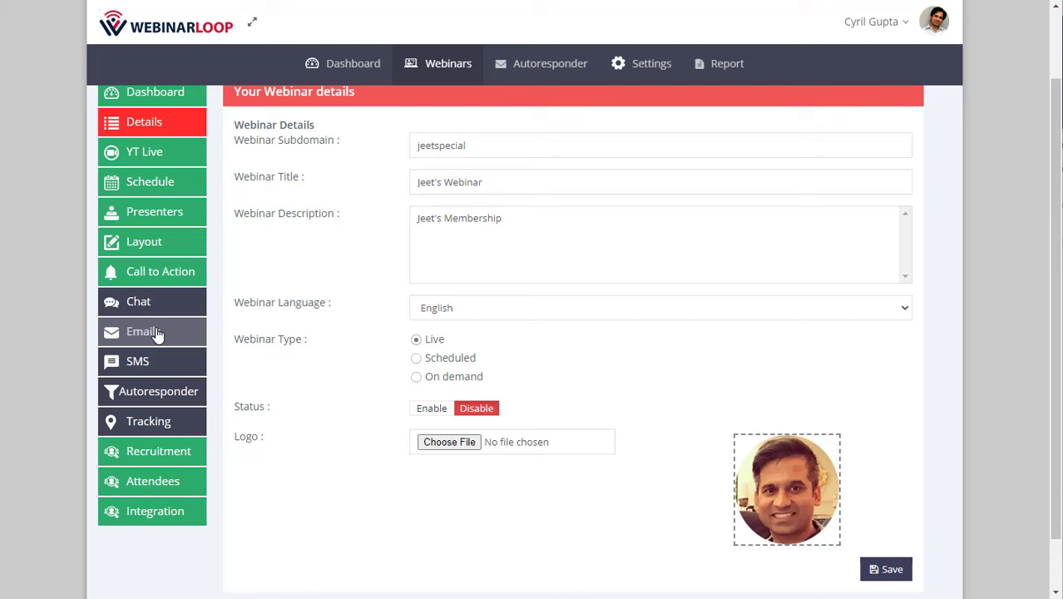
pyautogui.scroll(2, 156, 332)
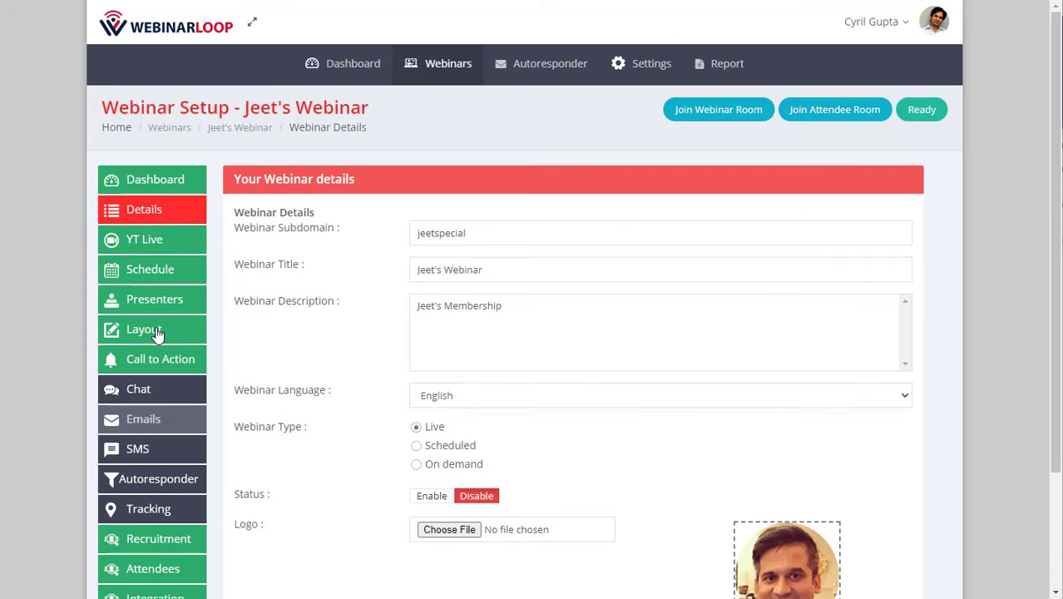
# Step: Review the checklist of what must be set up before going live, and close it
pyautogui.click(915, 114)
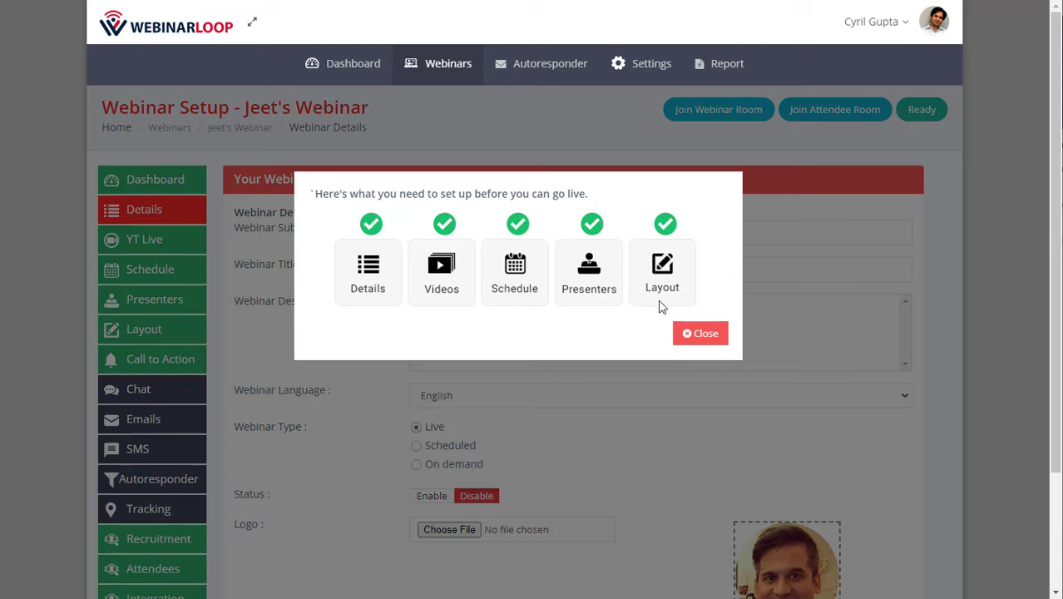
pyautogui.moveTo(332, 192); pyautogui.dragTo(584, 192)
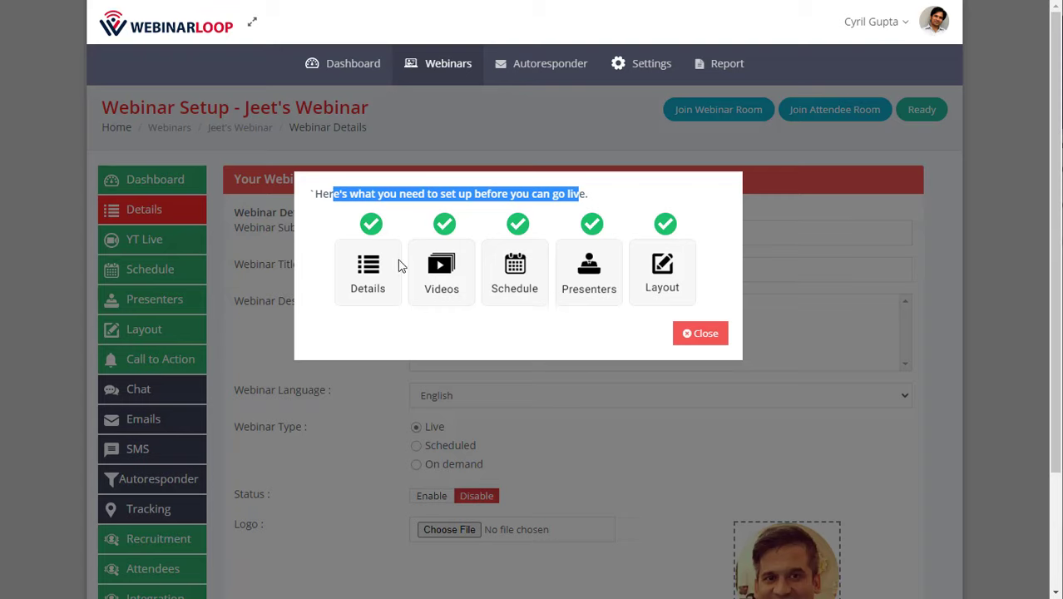
pyautogui.click(497, 209)
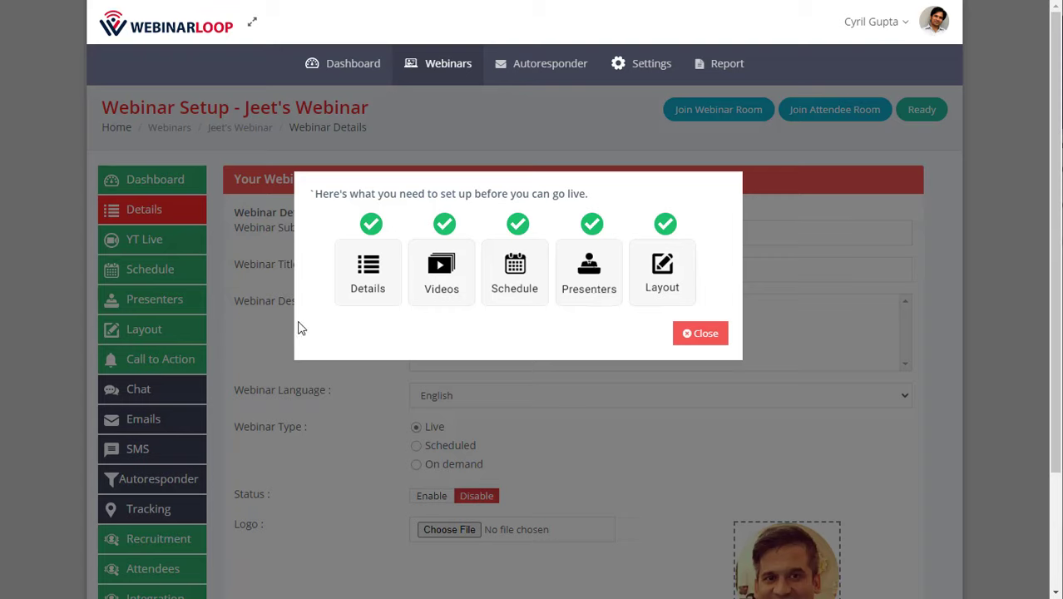
pyautogui.click(703, 336)
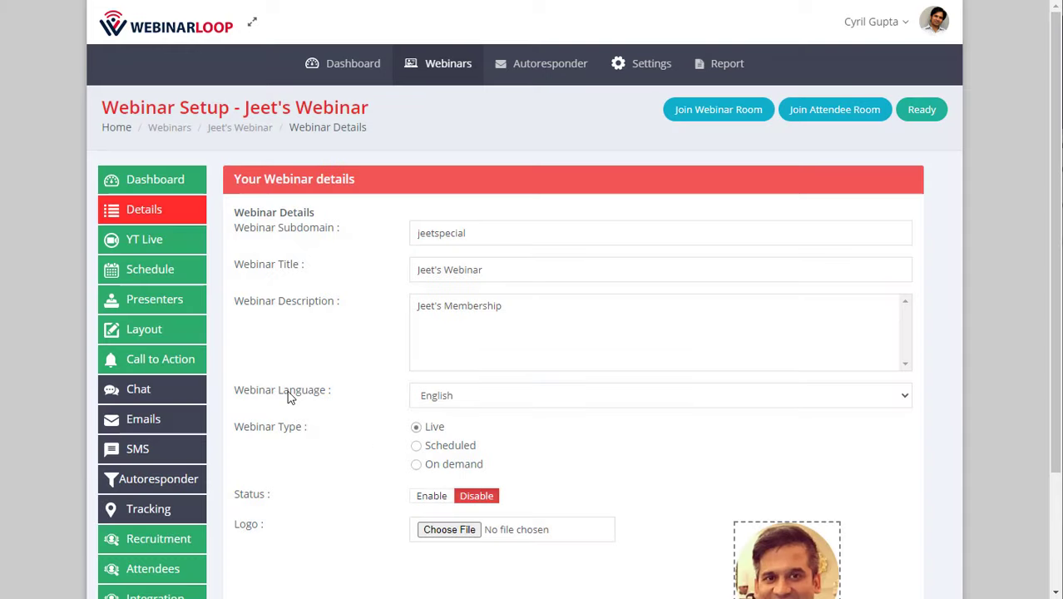
# Step: Open the webinar's YT Live settings and examine the video URL, stream key and stream URL fields
pyautogui.click(159, 240)
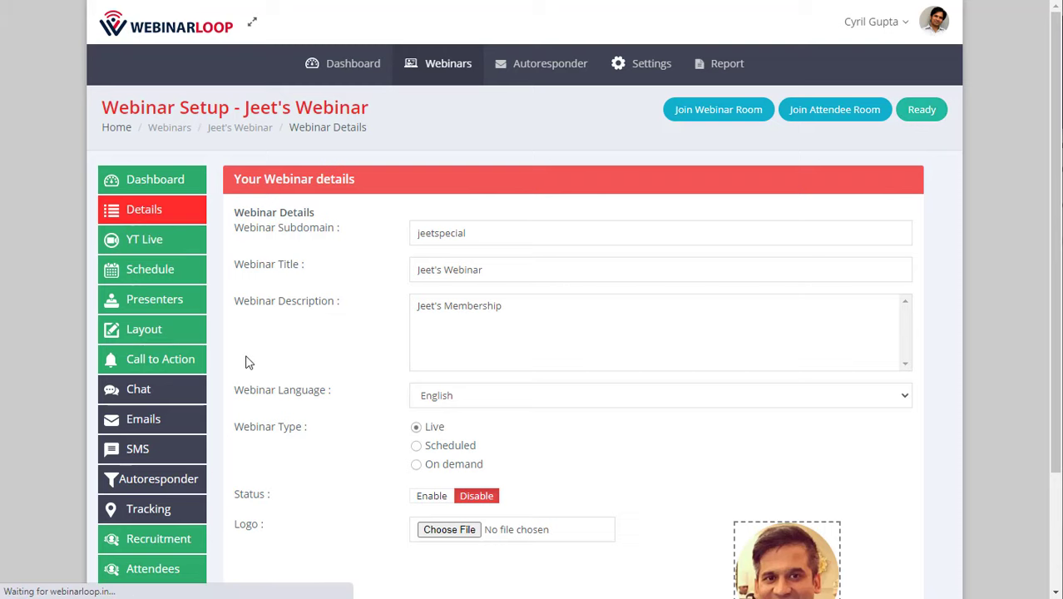
pyautogui.scroll(-3, 314, 457)
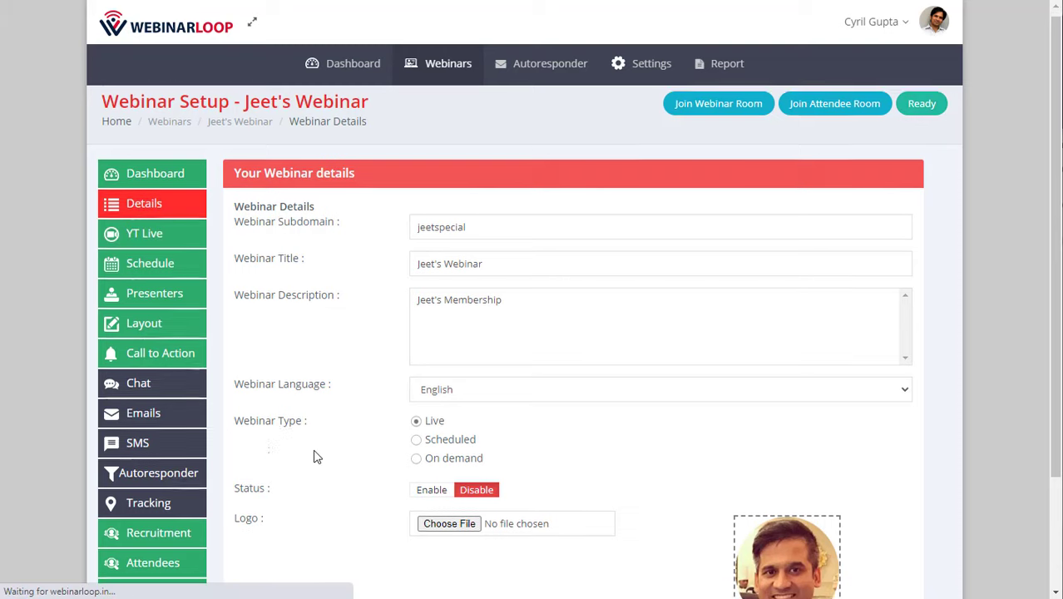
pyautogui.scroll(3, 314, 456)
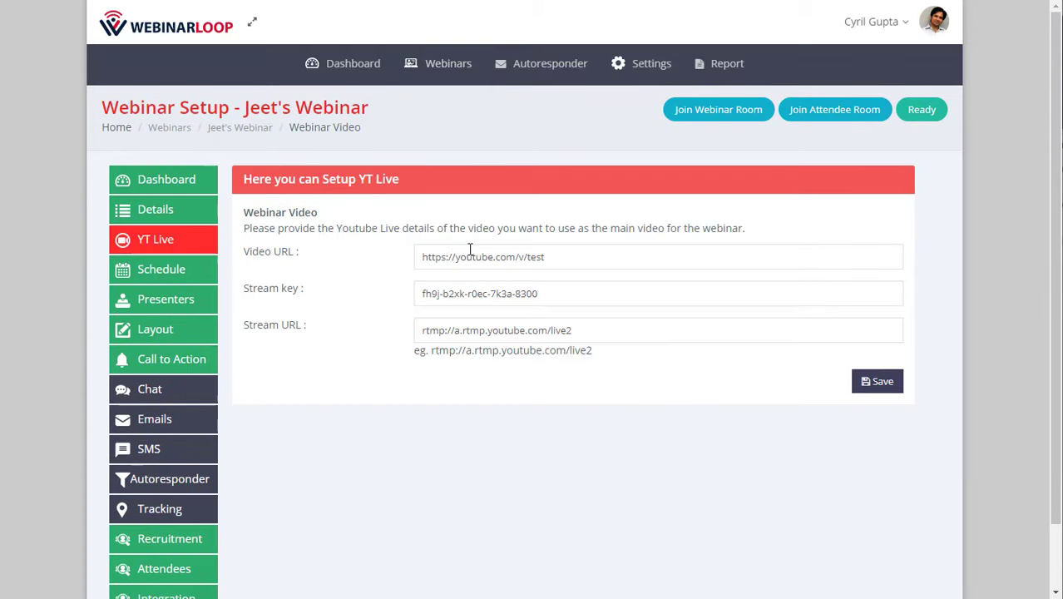
pyautogui.moveTo(434, 257); pyautogui.dragTo(515, 276)
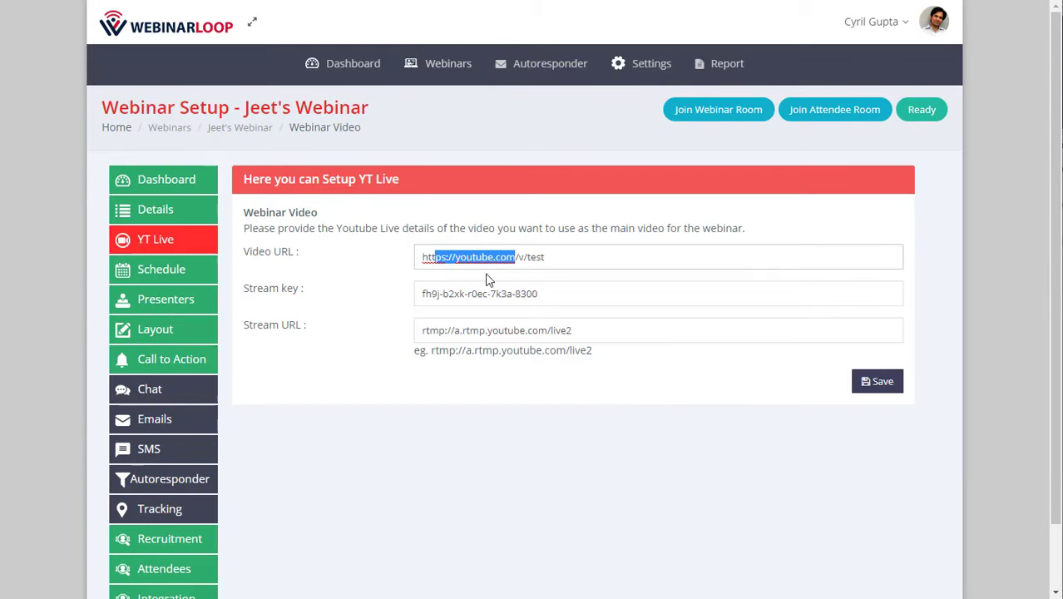
pyautogui.click(487, 280)
pyautogui.moveTo(444, 329); pyautogui.dragTo(578, 330)
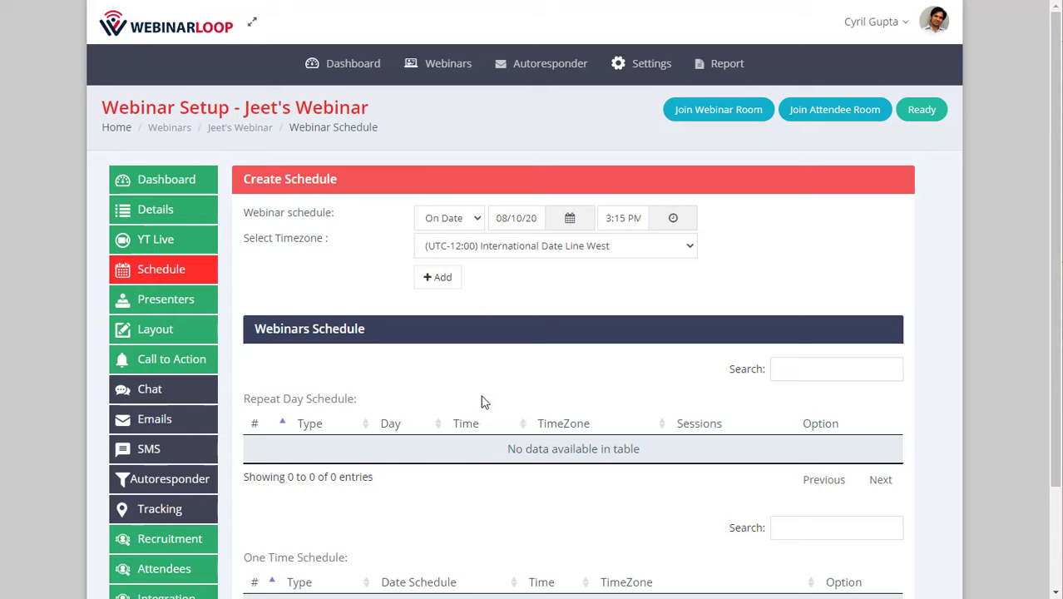
# Step: Examine the schedule type, date, time and timezone options, and the webinar's repeat day and one time schedules
pyautogui.click(450, 219)
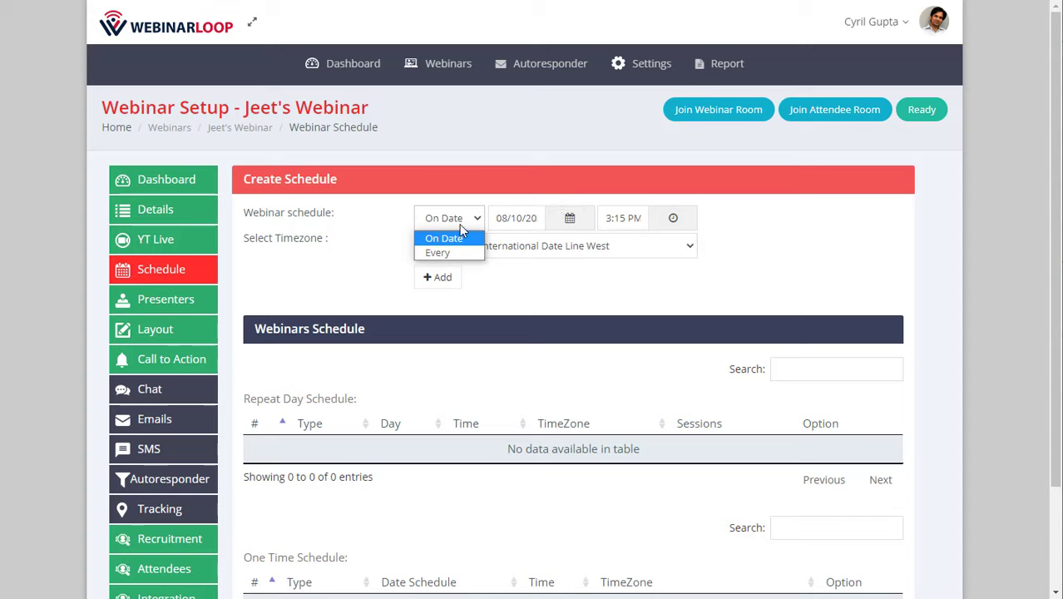
pyautogui.click(511, 222)
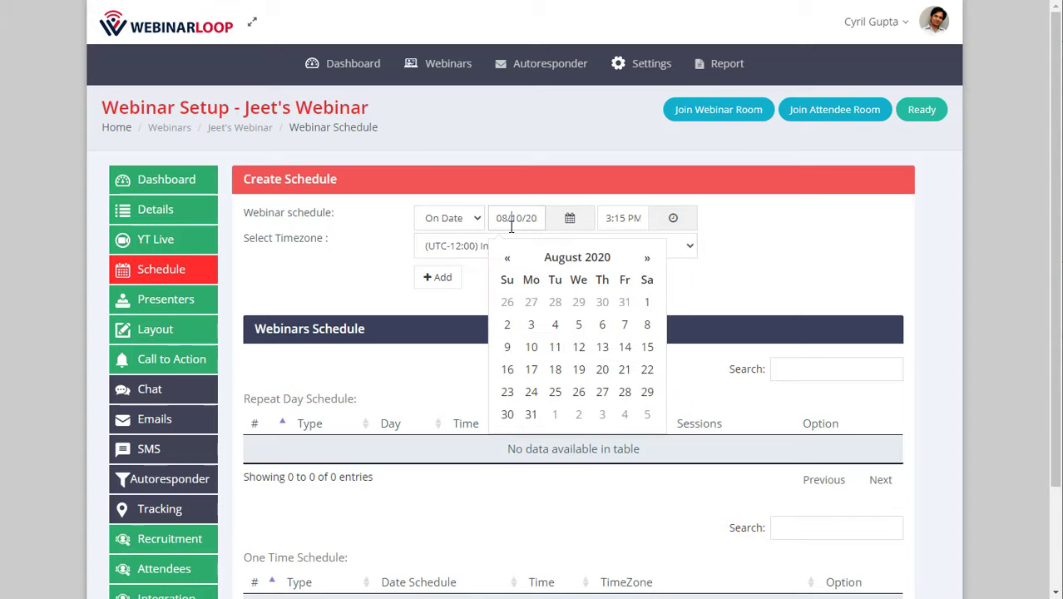
pyautogui.click(621, 223)
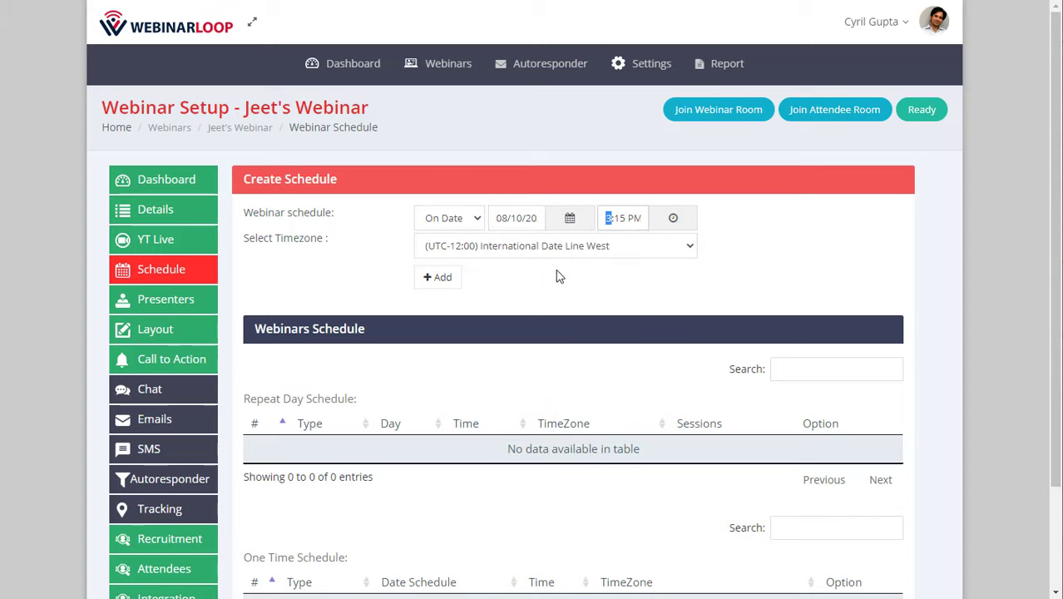
pyautogui.click(508, 247)
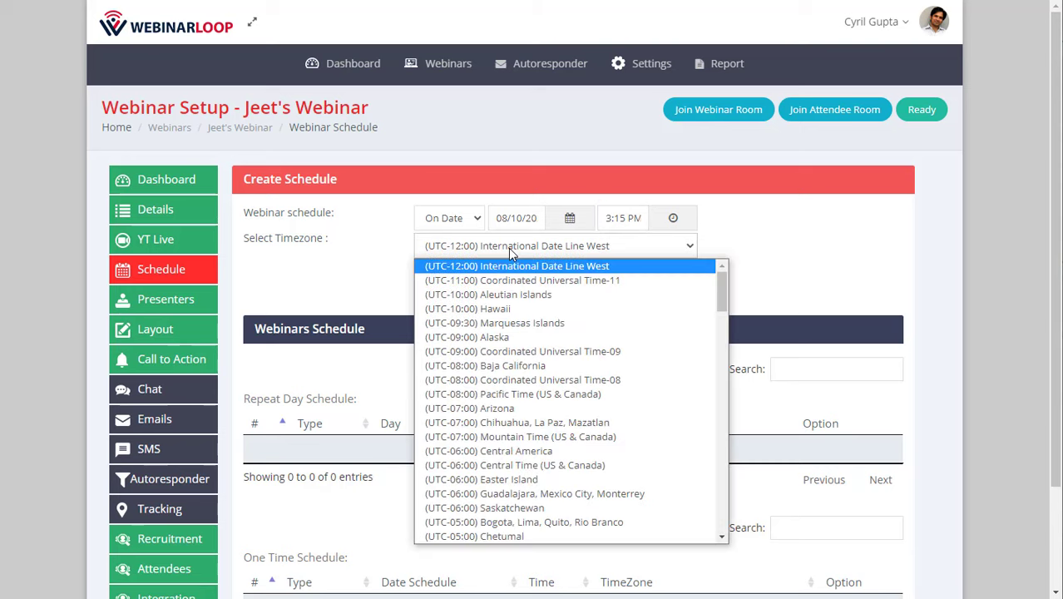
pyautogui.click(508, 248)
pyautogui.click(430, 283)
pyautogui.scroll(-2, 374, 449)
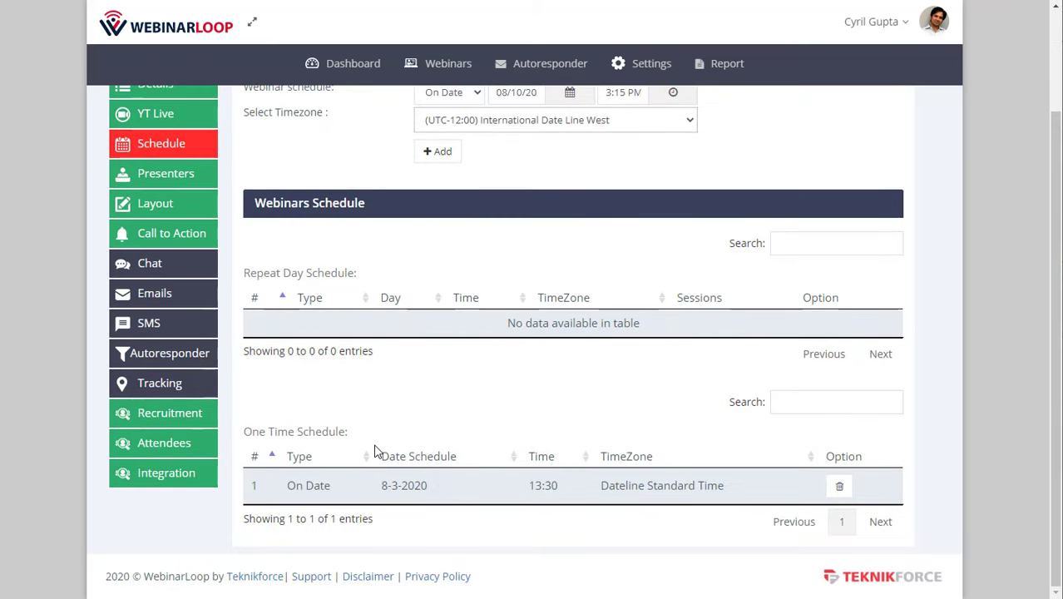
pyautogui.scroll(2, 374, 450)
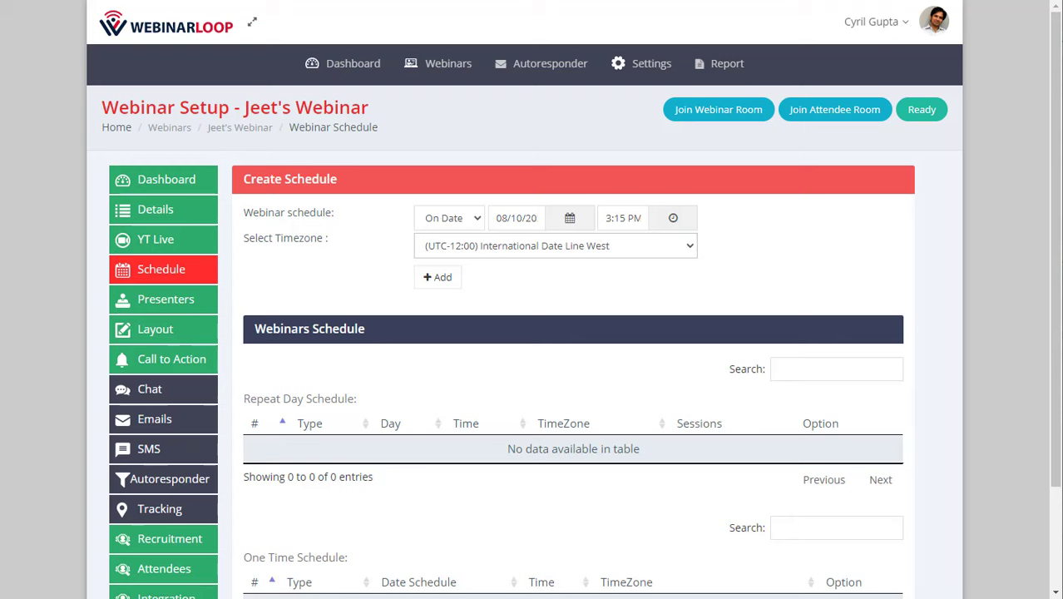
# Step: Open the webinar's Presenters settings and review the added and invited presenters
pyautogui.click(165, 298)
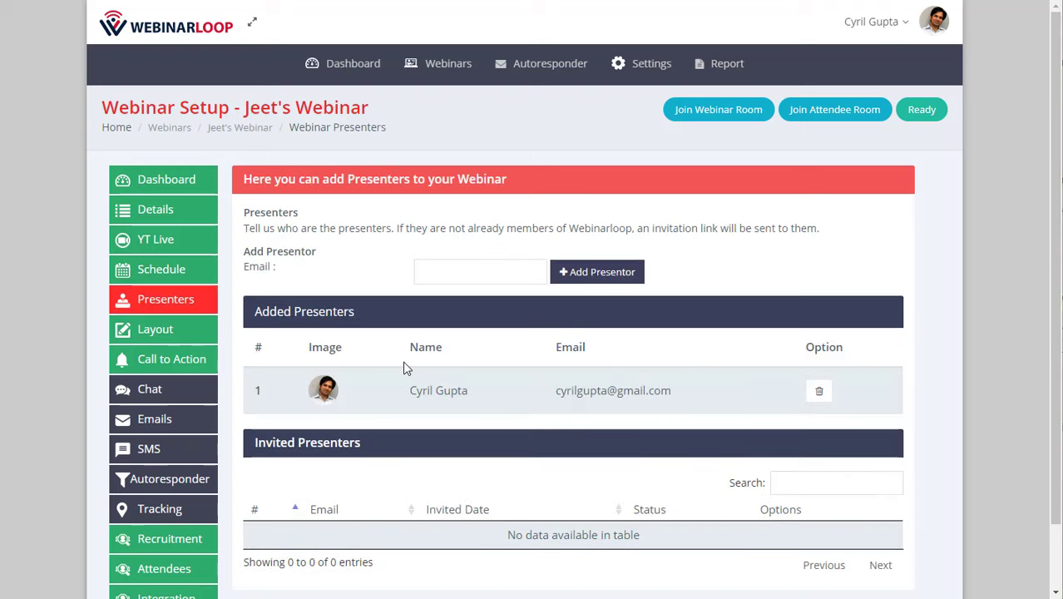
pyautogui.scroll(-2, 406, 367)
pyautogui.scroll(2, 402, 369)
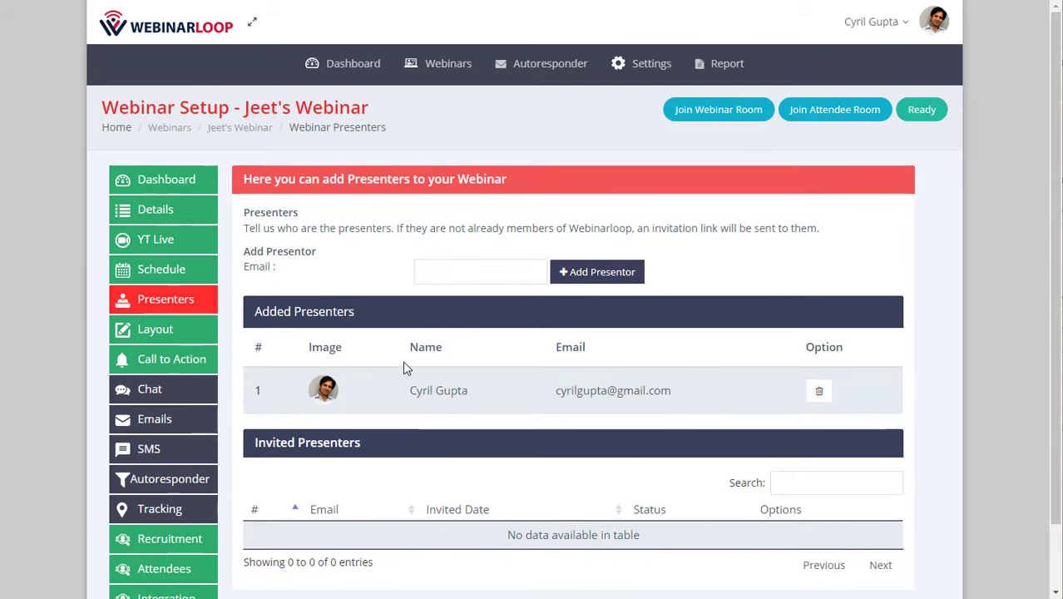
# Step: Examine the email field for adding a presenter and the added and invited presenter lists
pyautogui.click(480, 280)
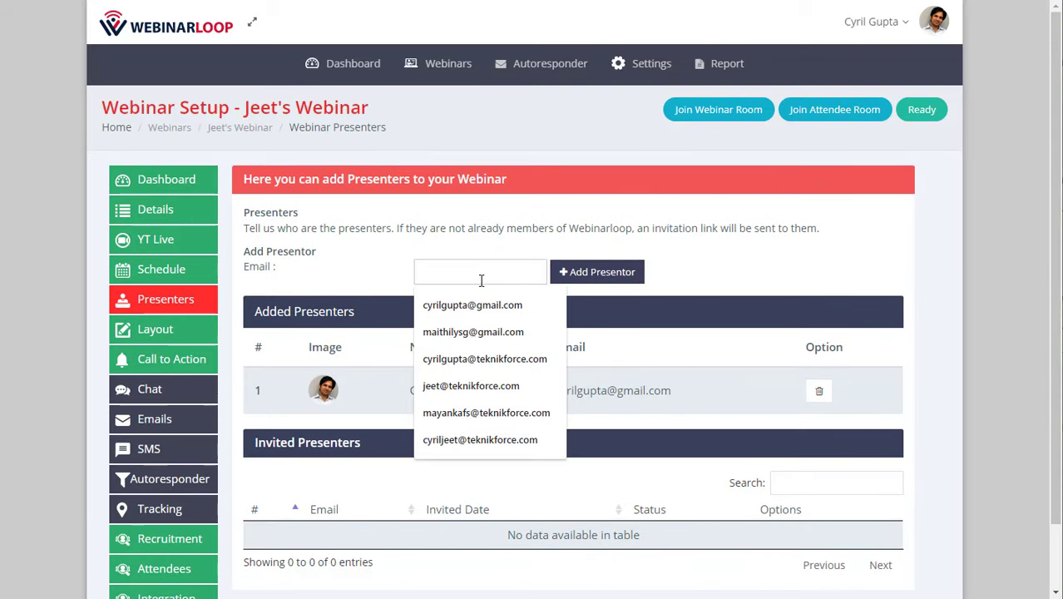
pyautogui.click(373, 290)
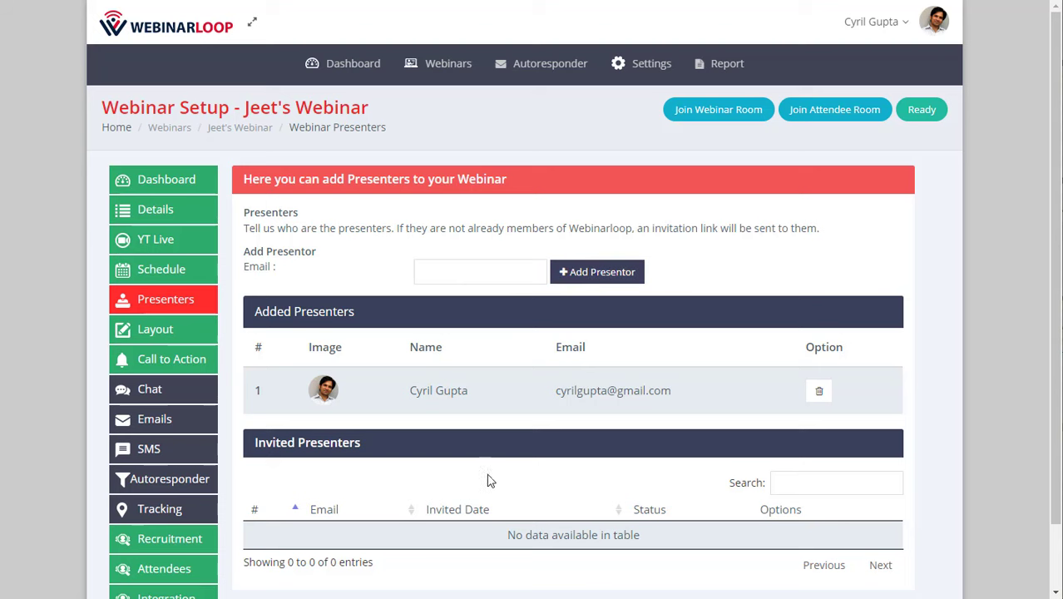
pyautogui.scroll(-1, 496, 513)
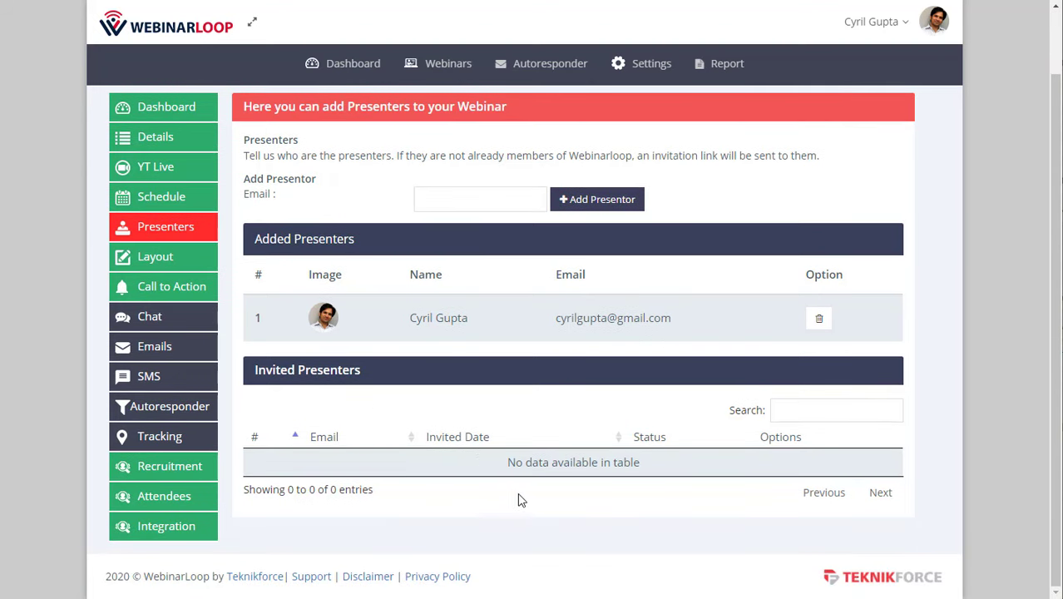
pyautogui.scroll(1, 513, 489)
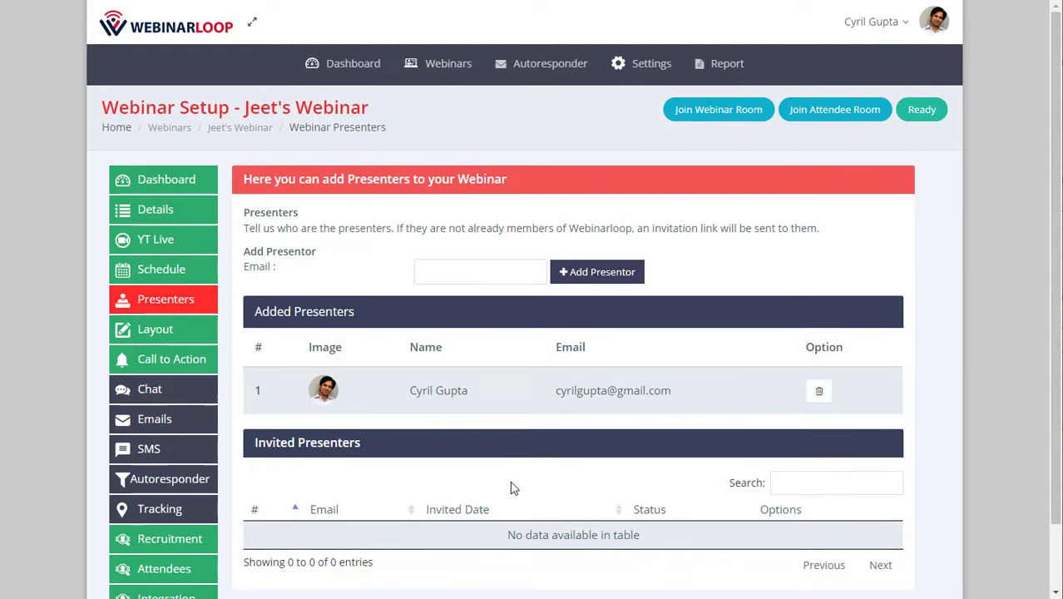
# Step: Open the webinar's Layout settings and browse the available registration page templates
pyautogui.click(145, 327)
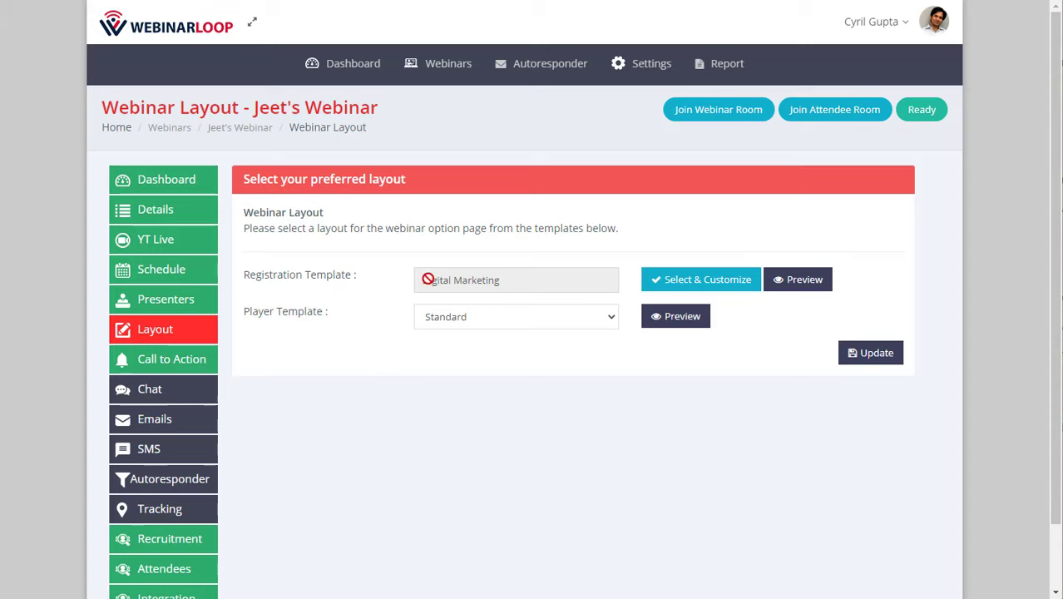
pyautogui.click(681, 281)
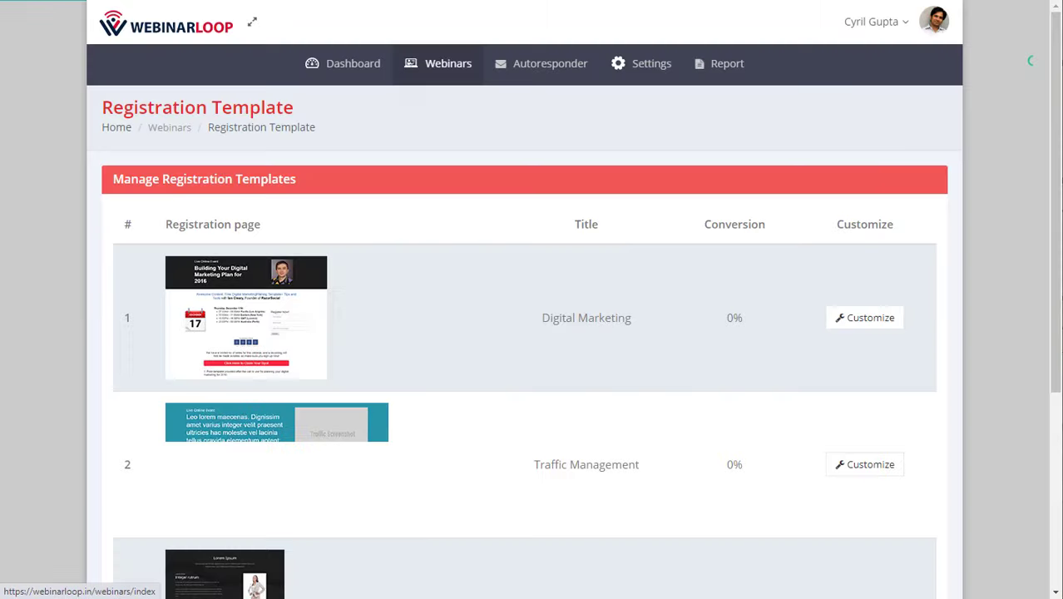
pyautogui.scroll(-3, 393, 208)
pyautogui.scroll(-4, 391, 228)
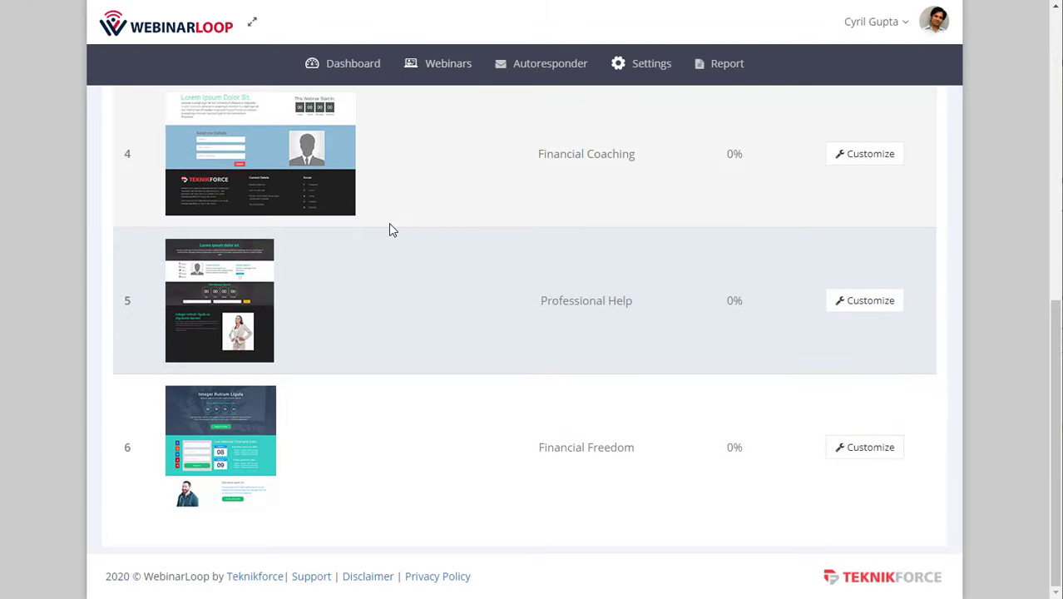
pyautogui.scroll(3, 391, 242)
pyautogui.scroll(4, 391, 241)
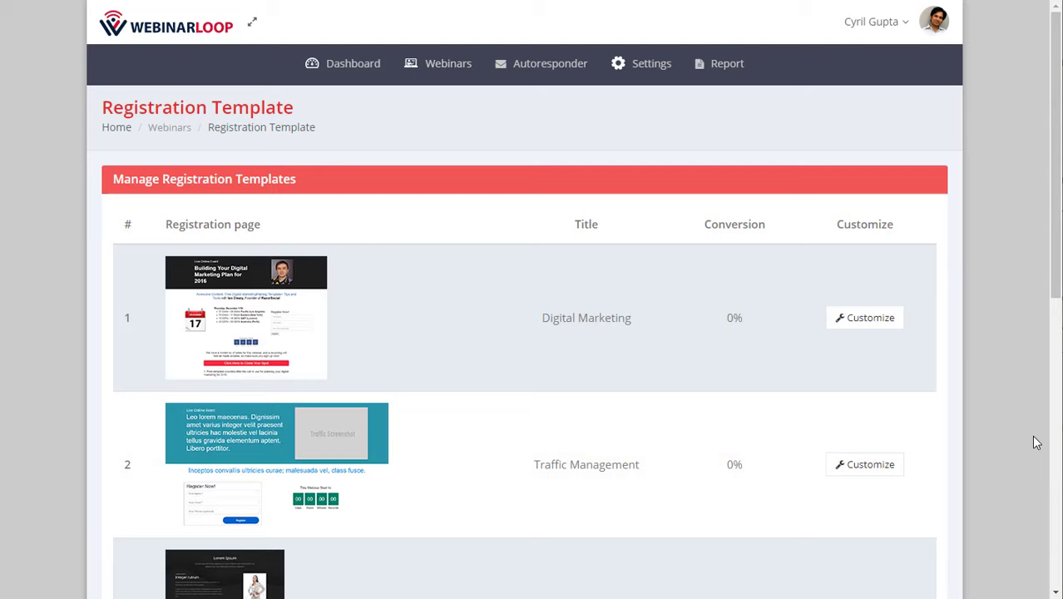
# Step: Open the Digital Marketing registration template for customizing and inspect its heading, photo and remaining page content
pyautogui.click(856, 326)
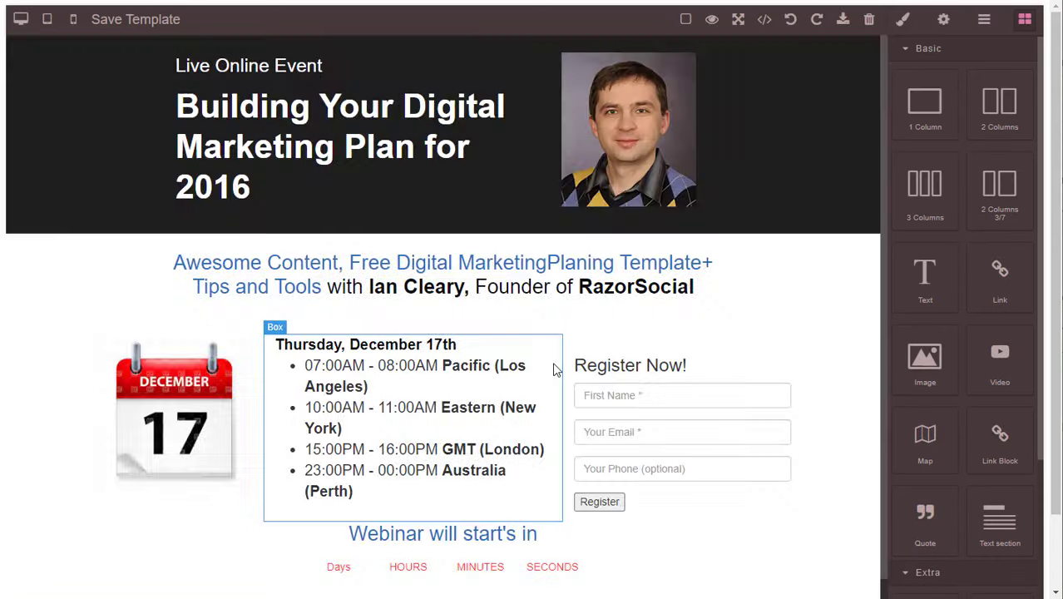
pyautogui.click(398, 157)
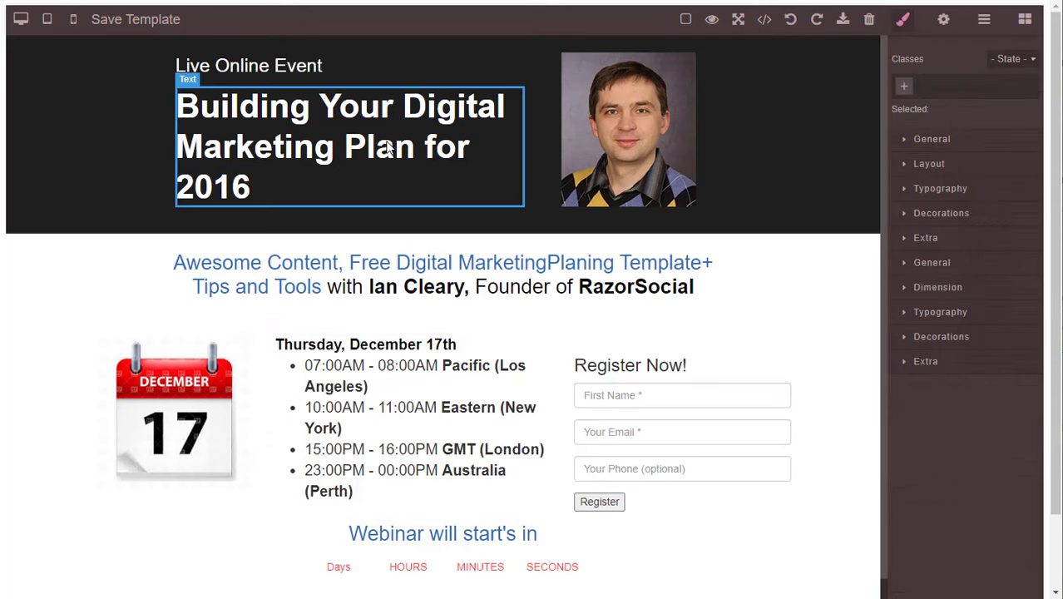
pyautogui.click(610, 141)
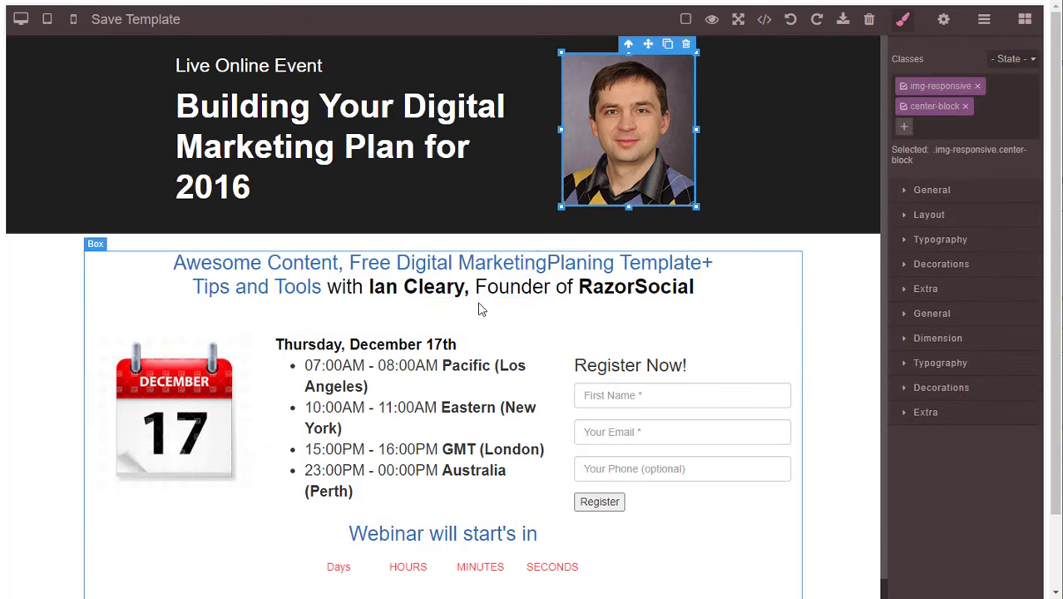
pyautogui.scroll(-3, 474, 303)
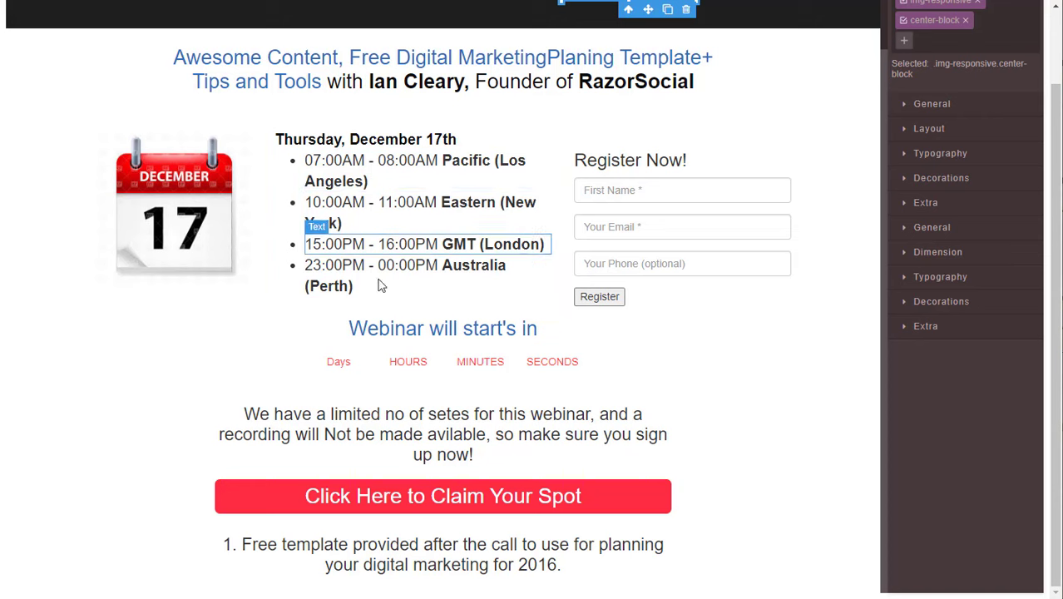
pyautogui.scroll(4, 384, 204)
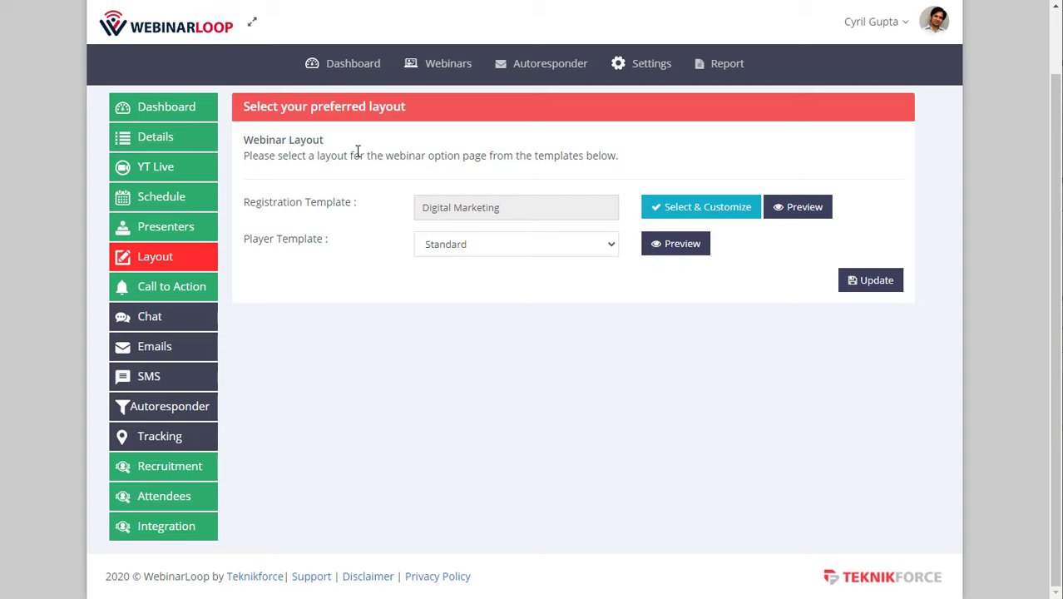
# Step: Review the player template options in the layout settings, and open the webinar's Call to Action settings
pyautogui.click(449, 252)
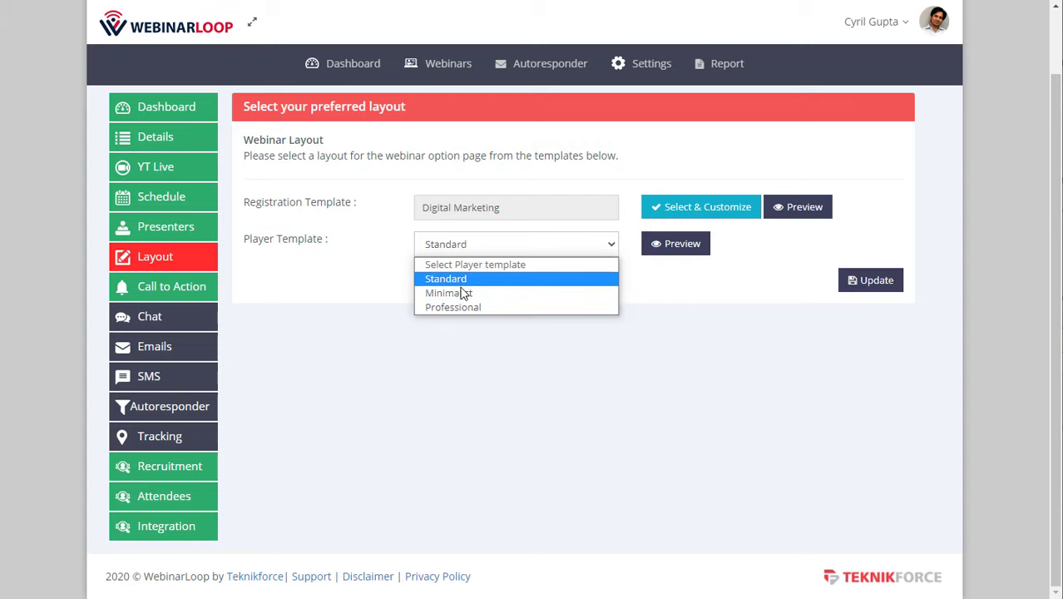
pyautogui.click(492, 358)
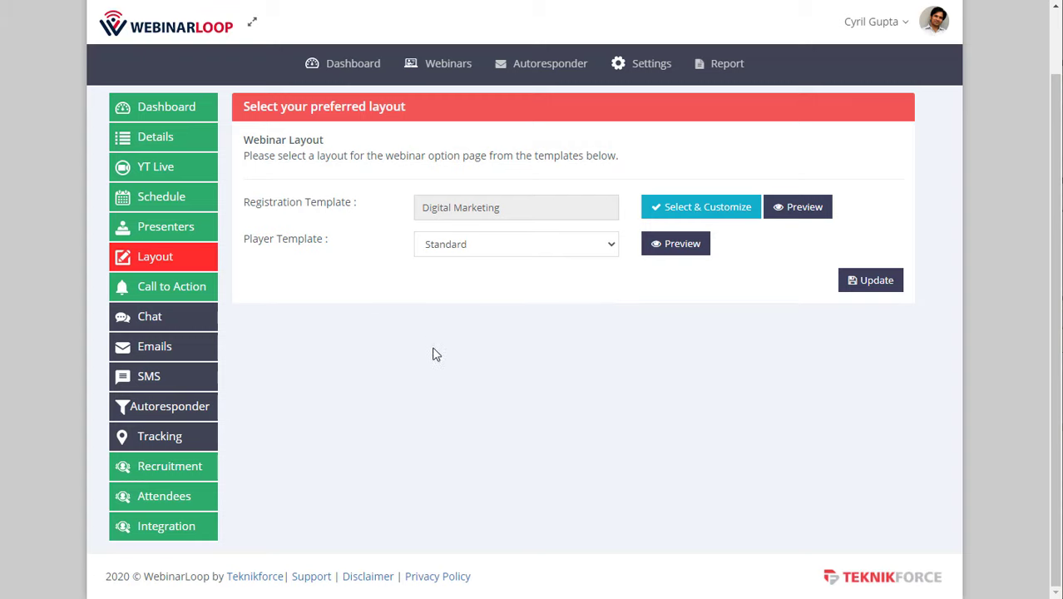
pyautogui.click(456, 248)
pyautogui.click(331, 276)
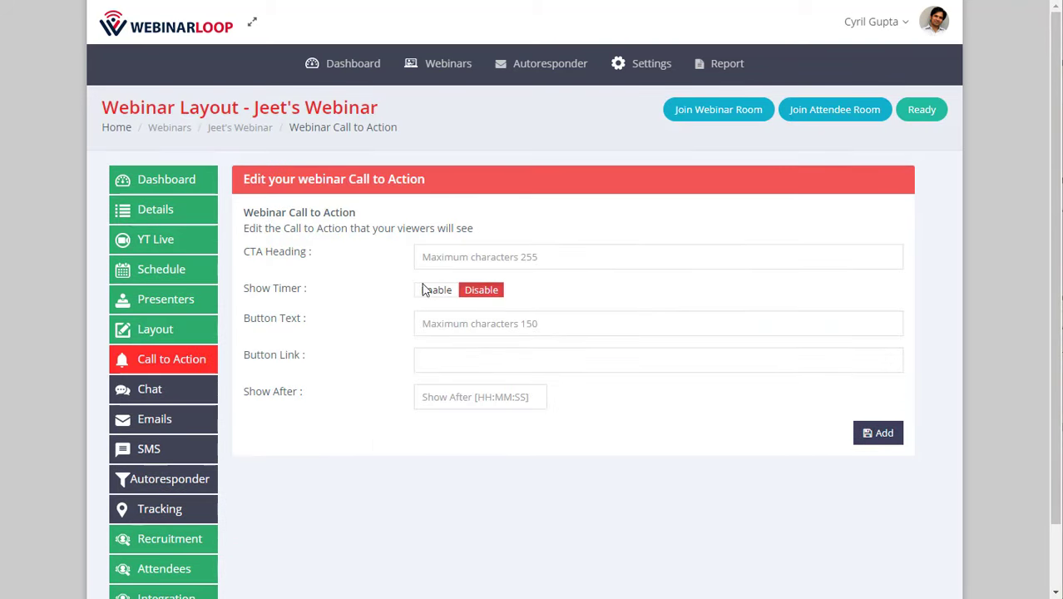
# Step: Try enabling the call to action's Show Timer option and switch it back to disabled
pyautogui.click(461, 257)
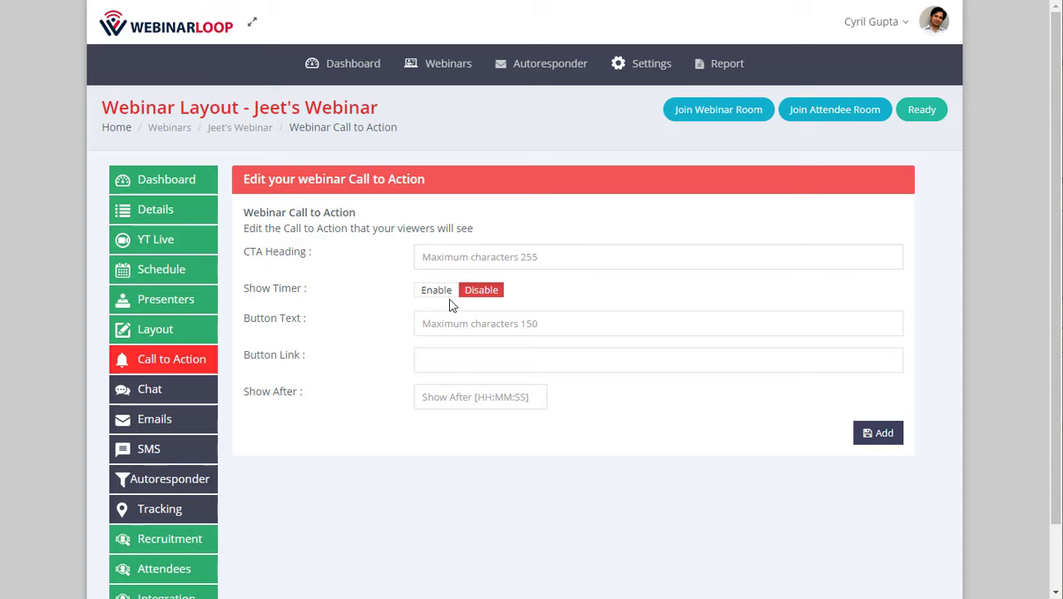
pyautogui.click(442, 293)
pyautogui.click(466, 295)
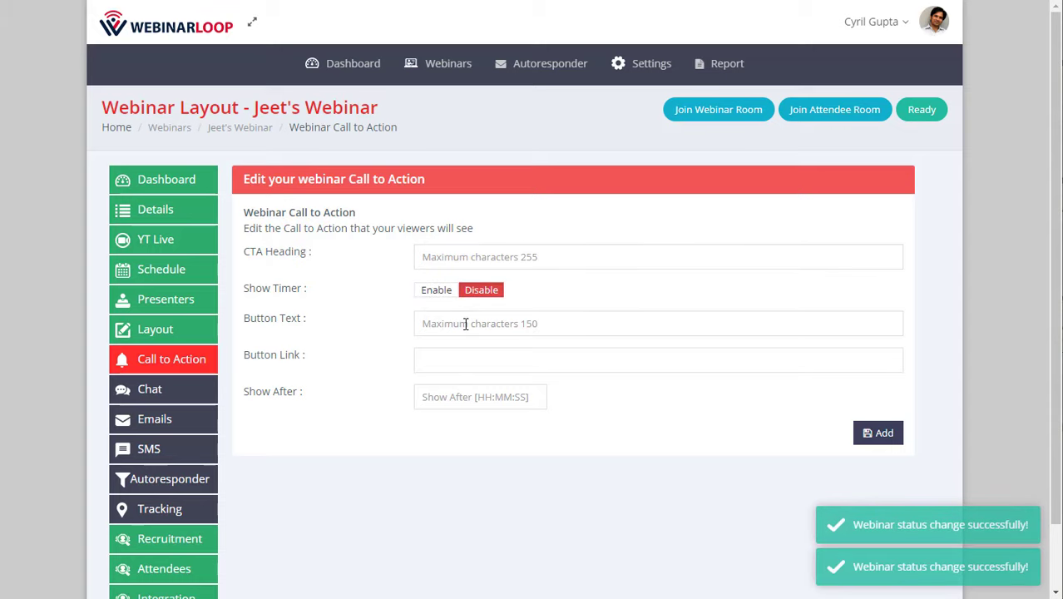
pyautogui.click(465, 324)
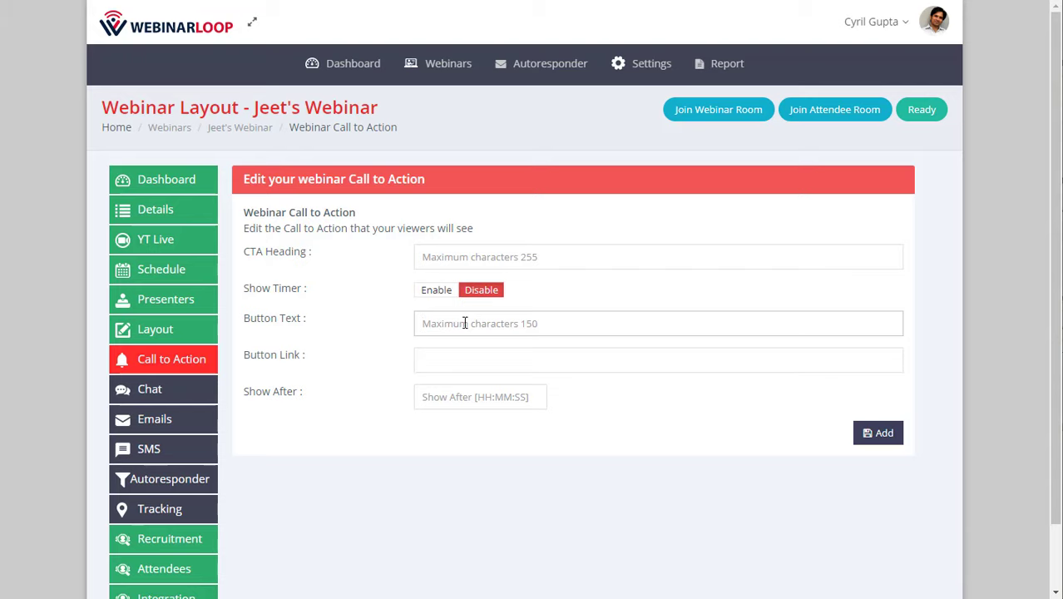
pyautogui.write('Click Here To Grab Your Offer')
pyautogui.click(469, 366)
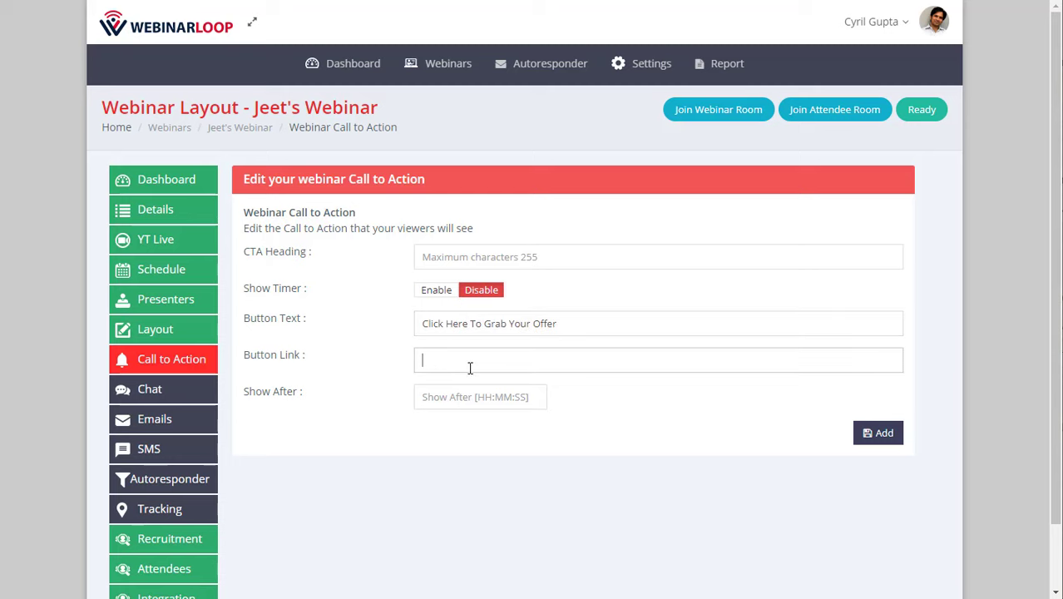
pyautogui.write('http://yourubec')
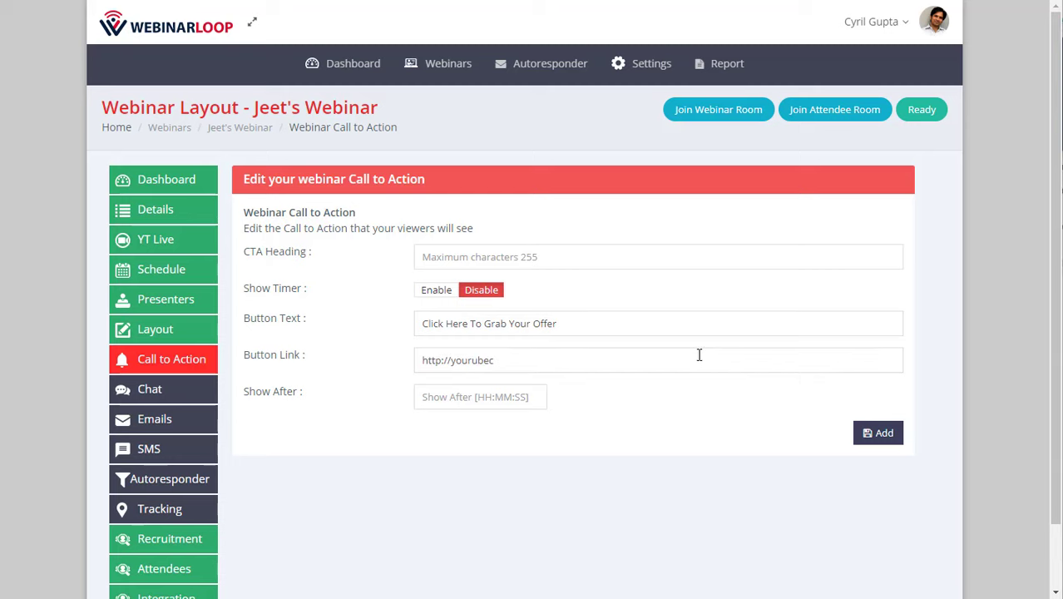
pyautogui.moveTo(699, 355); pyautogui.dragTo(309, 332)
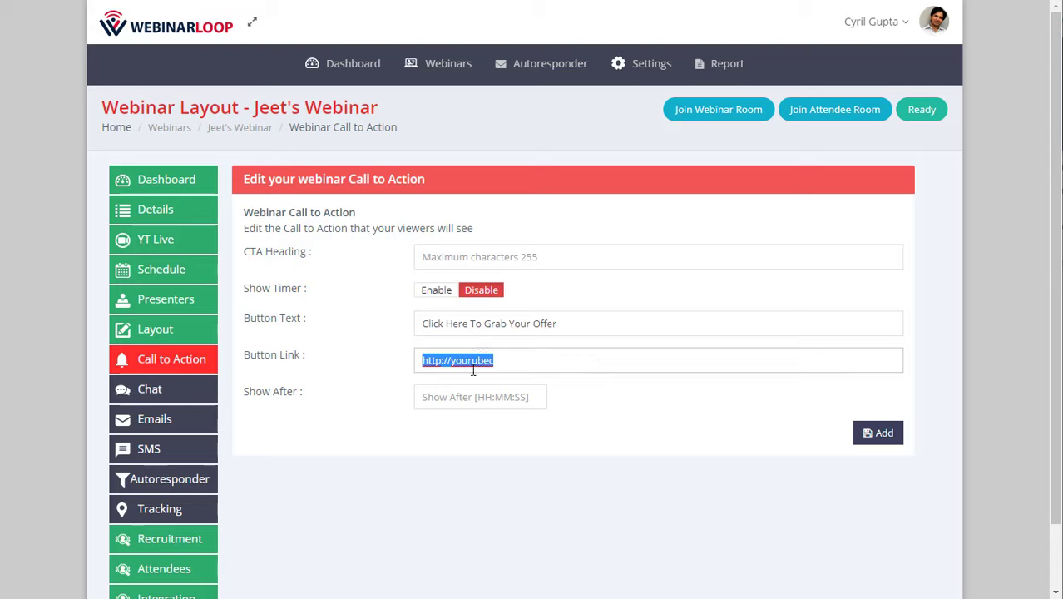
# Step: Set the call to action's Show After time to 00:59:30
pyautogui.click(475, 396)
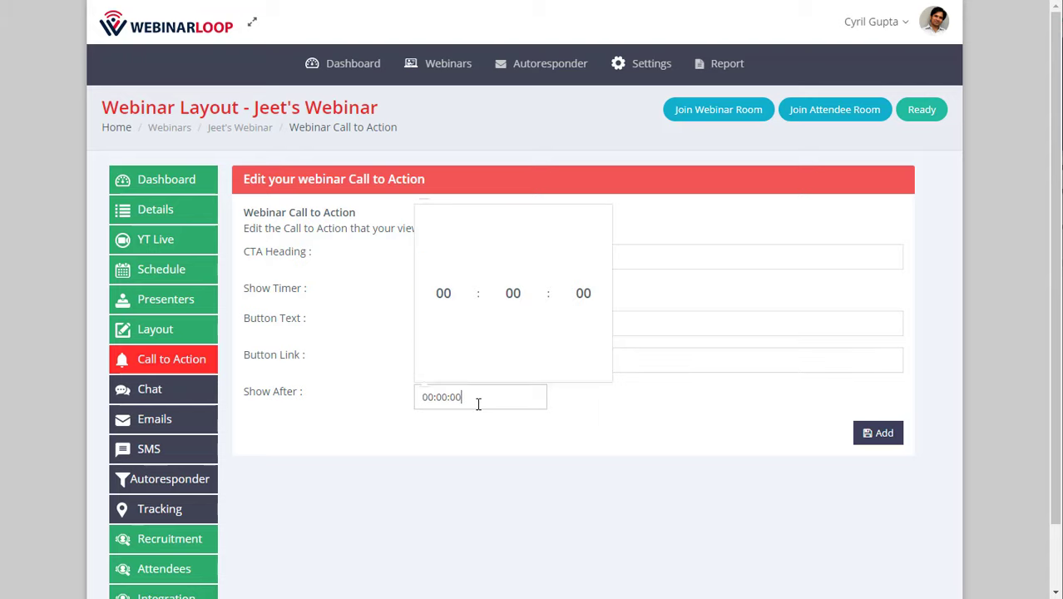
pyautogui.click(468, 429)
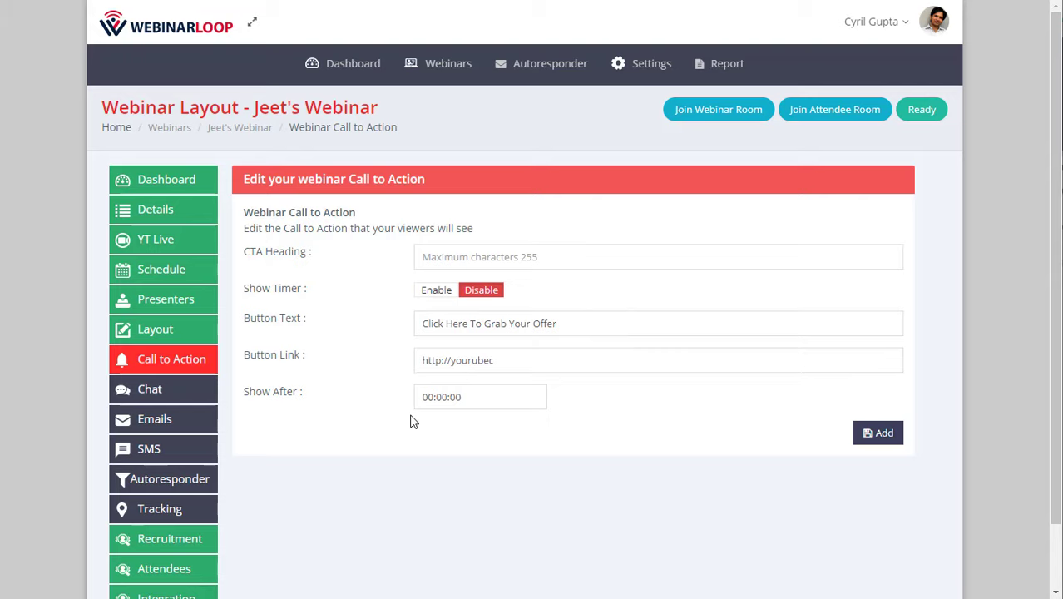
pyautogui.click(457, 397)
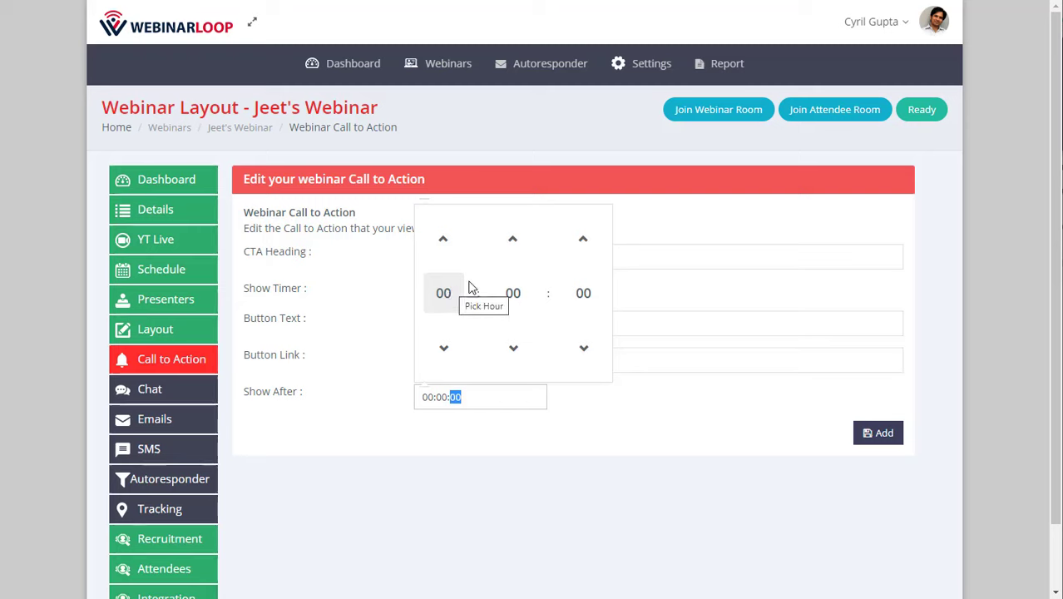
pyautogui.click(515, 291)
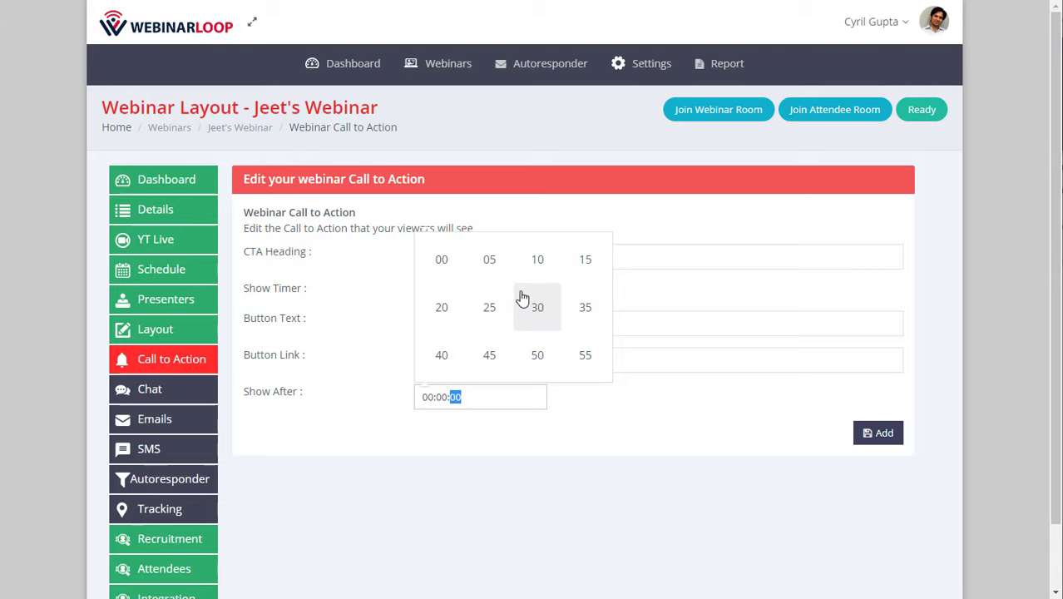
pyautogui.click(538, 356)
pyautogui.click(515, 293)
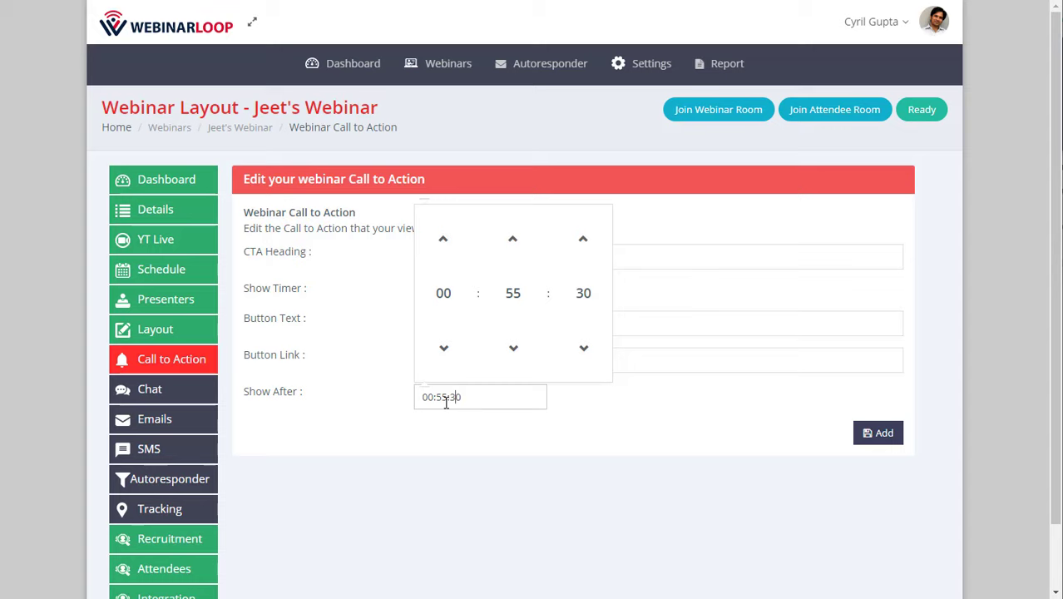
pyautogui.click(445, 400)
pyautogui.write('9')
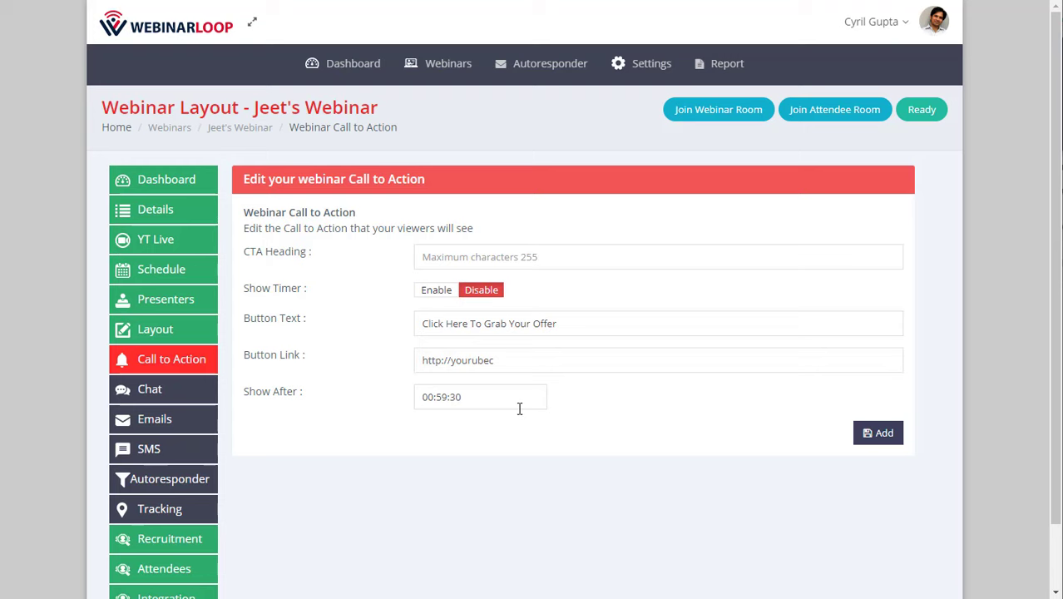
# Step: Open the webinar's Chat settings and examine the name, email, message and show-after fields for adding chat messages
pyautogui.click(170, 389)
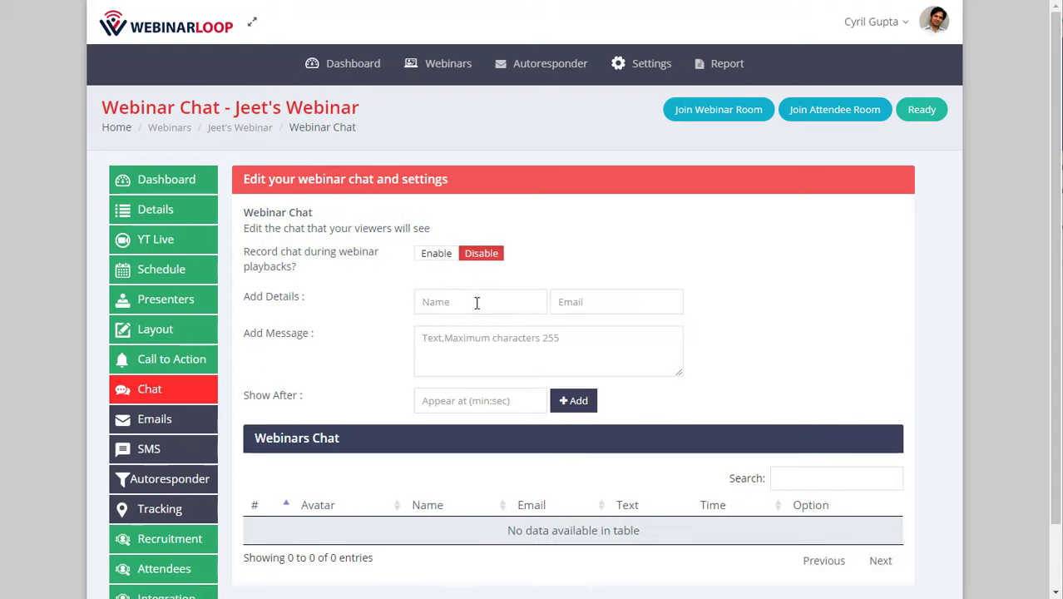
pyautogui.click(458, 303)
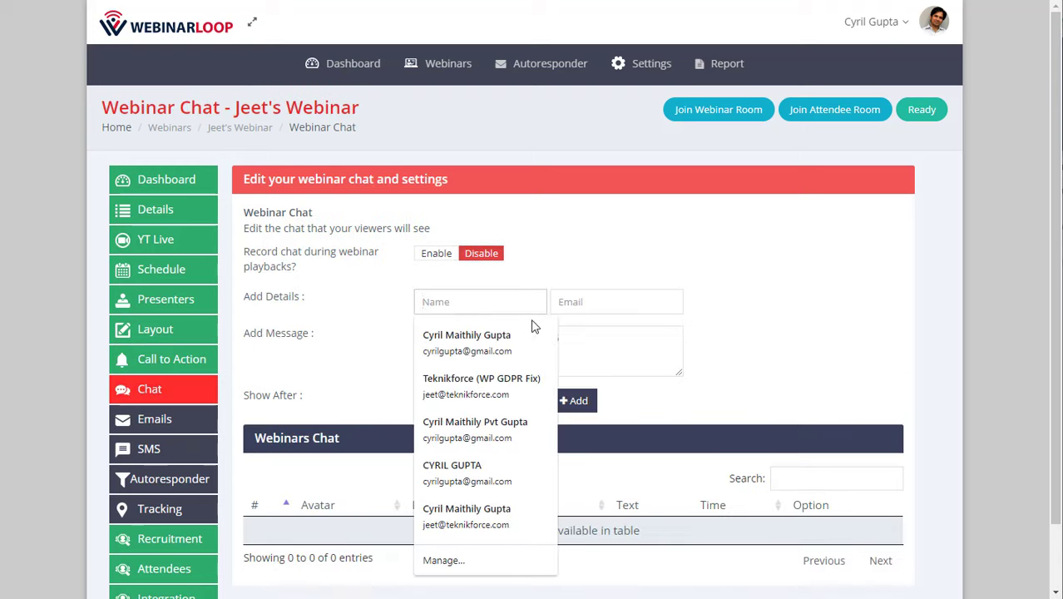
pyautogui.click(613, 329)
pyautogui.scroll(-1, 509, 354)
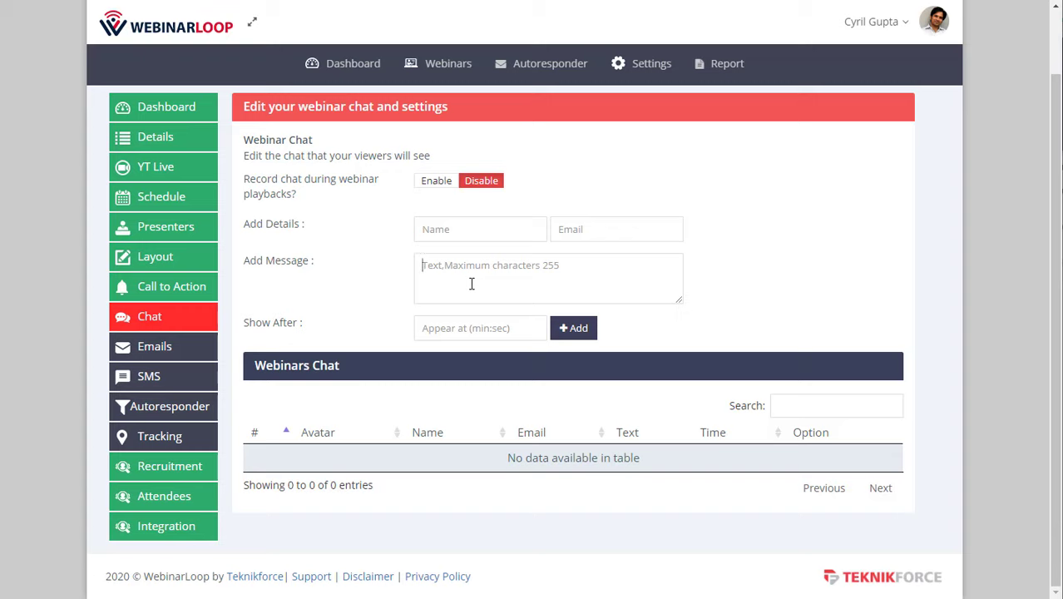
pyautogui.click(458, 329)
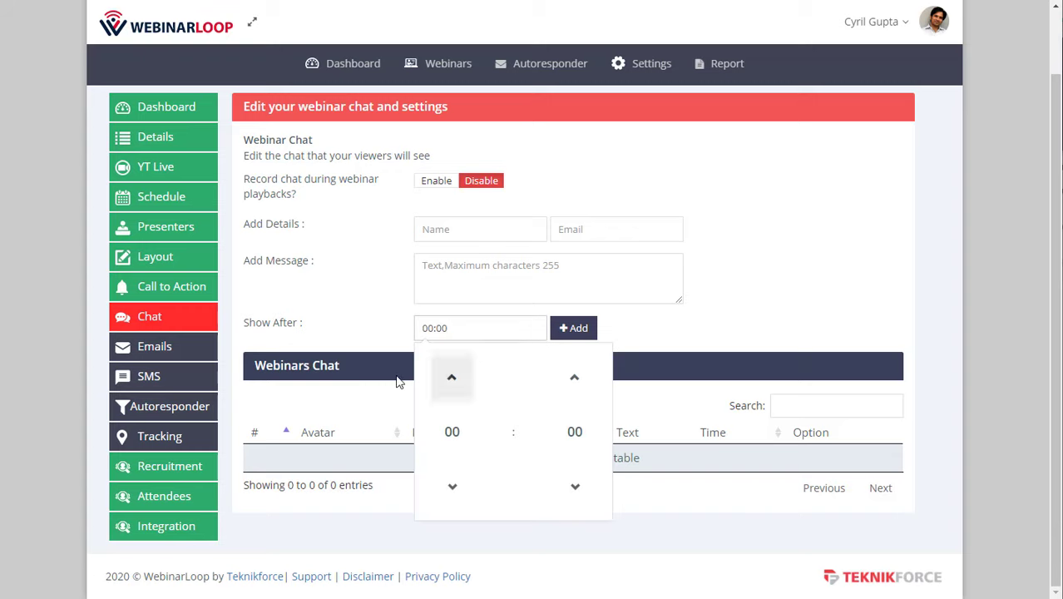
pyautogui.click(348, 364)
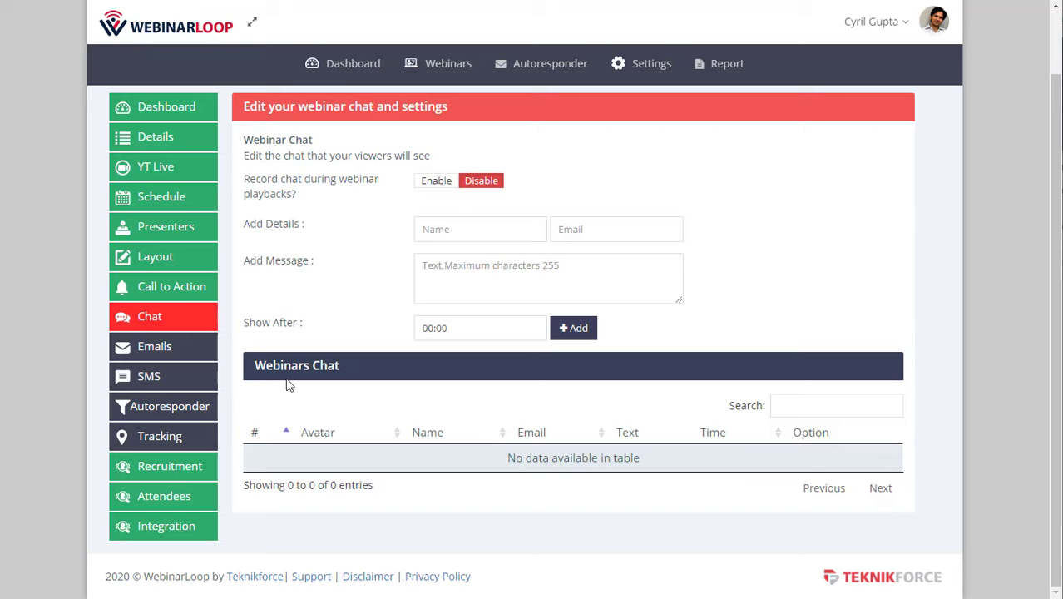
# Step: Open the webinar's Emails settings and examine the SMTP, reminder, new email and schedule options plus the scheduled emails list
pyautogui.click(150, 349)
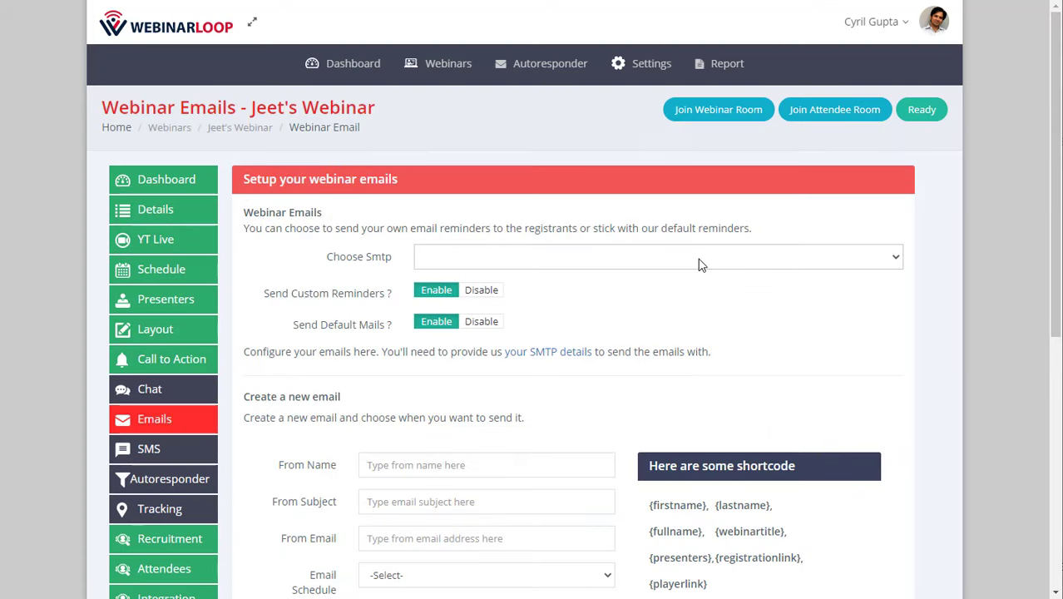
pyautogui.moveTo(637, 83)
pyautogui.scroll(-1, 376, 356)
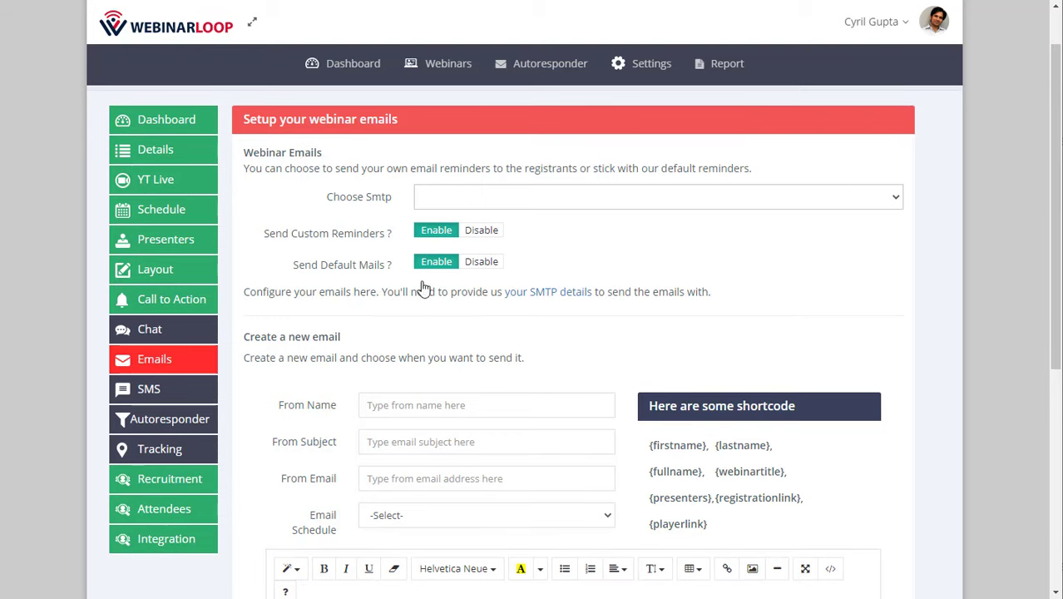
pyautogui.scroll(-1, 410, 362)
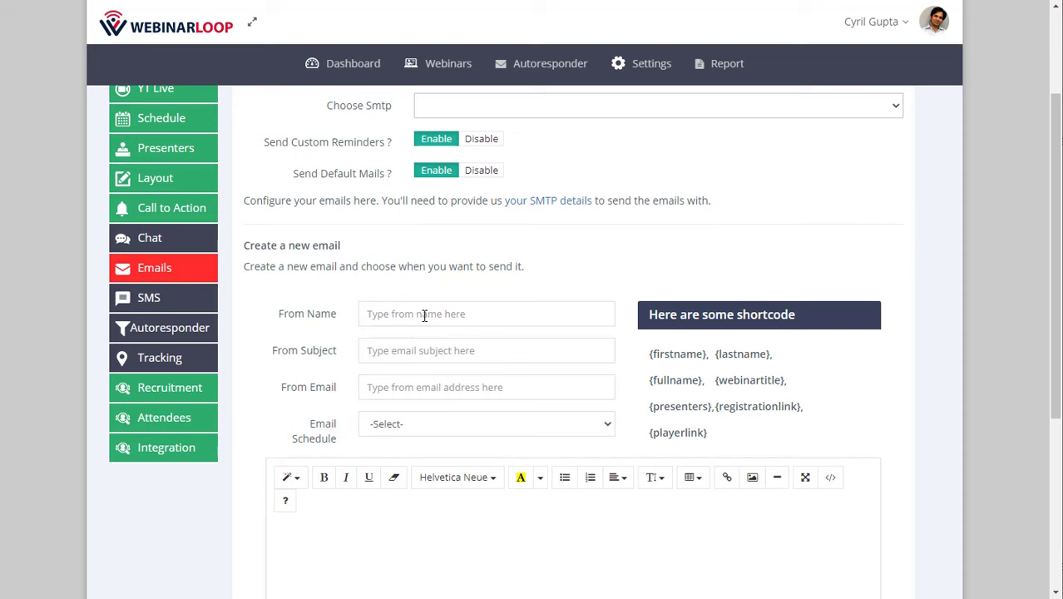
pyautogui.scroll(-1, 407, 355)
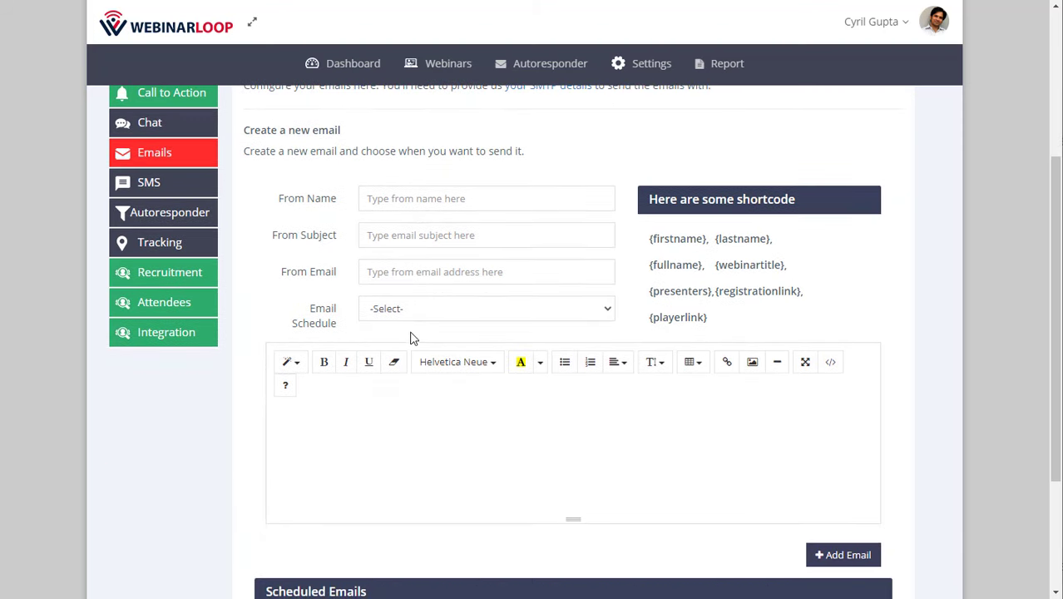
pyautogui.click(416, 314)
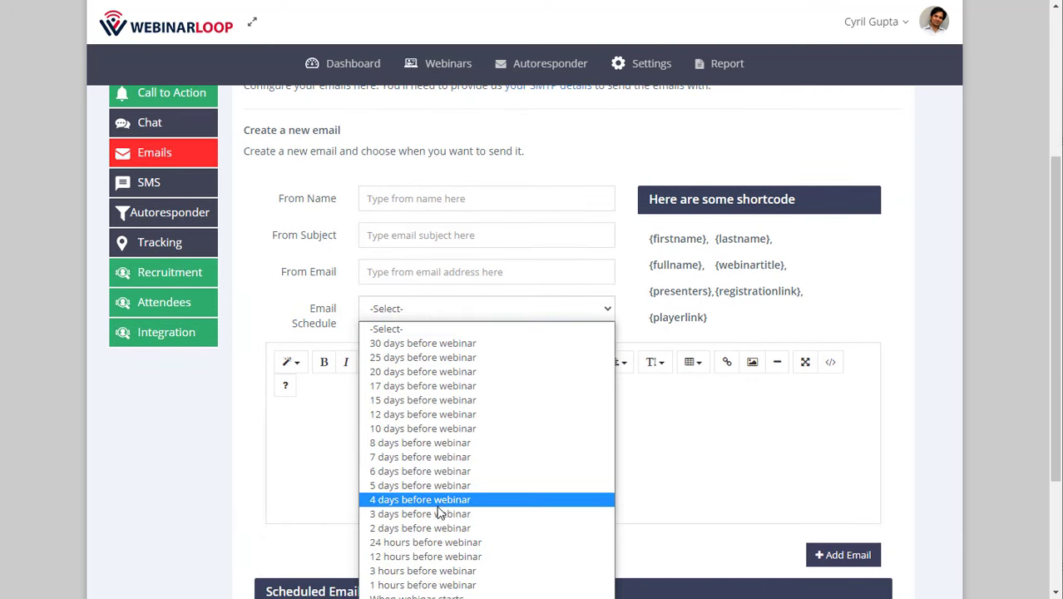
pyautogui.click(250, 488)
pyautogui.scroll(-2, 455, 446)
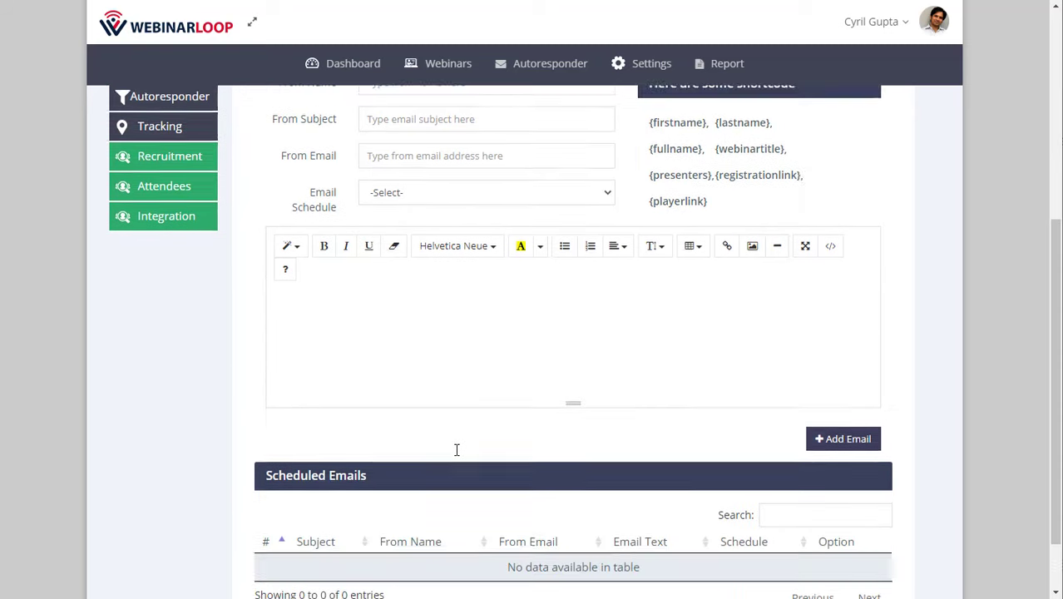
pyautogui.scroll(1, 456, 449)
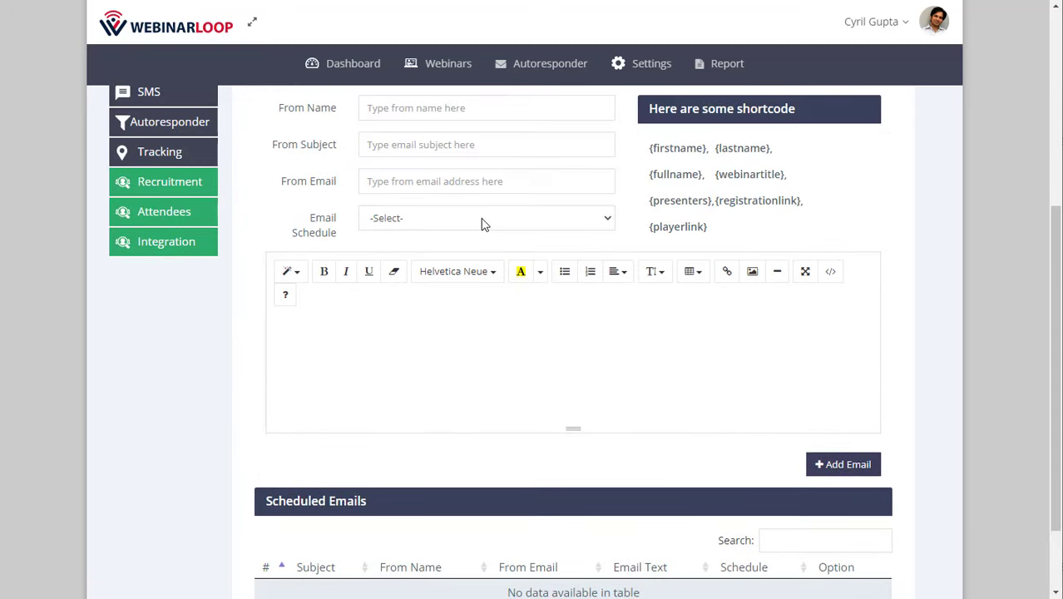
pyautogui.scroll(1, 485, 224)
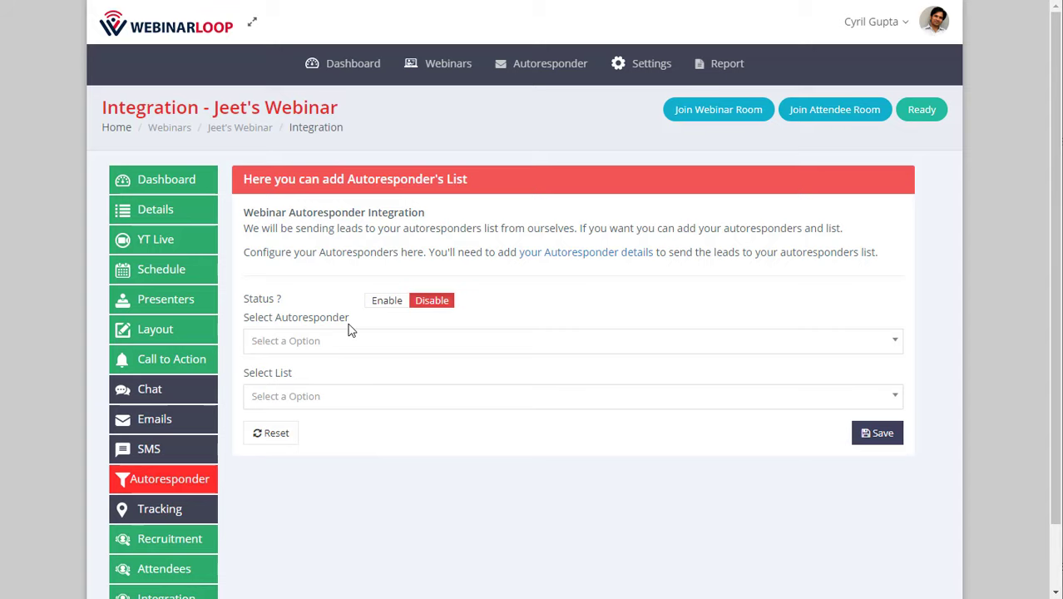
# Step: Check the webinar's autoresponder and list choices, and inspect the tracking code fields for the registration page and webinar room
pyautogui.tripleClick(344, 378)
pyautogui.click(361, 353)
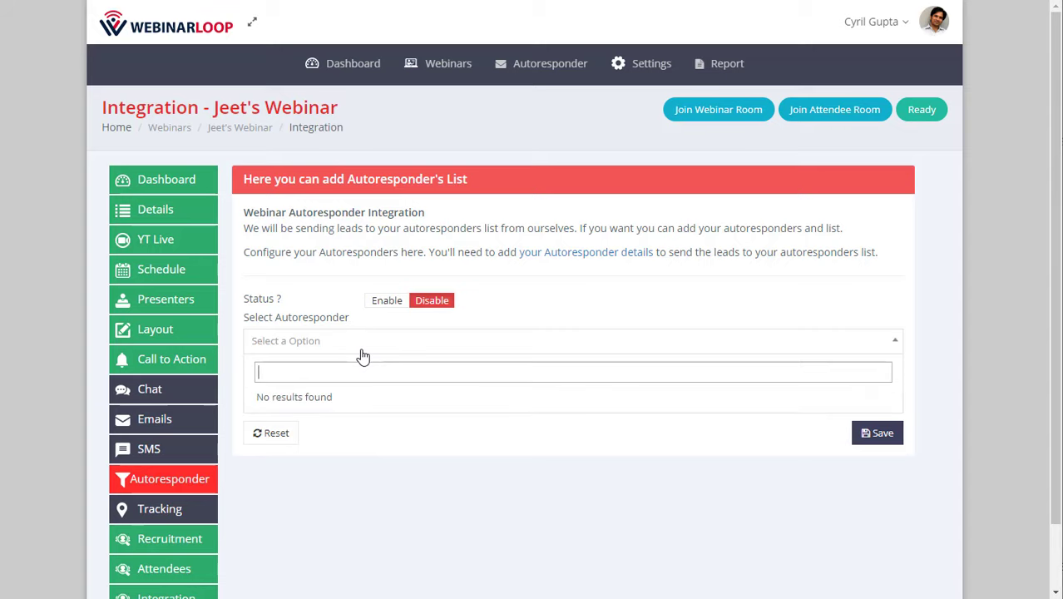
pyautogui.click(356, 470)
pyautogui.click(370, 411)
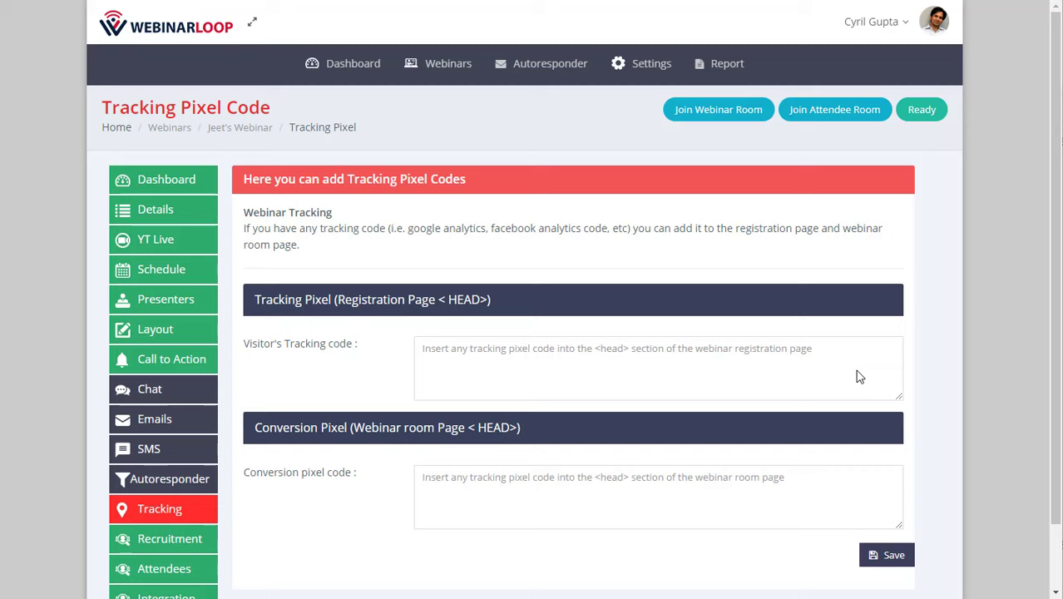
pyautogui.click(558, 371)
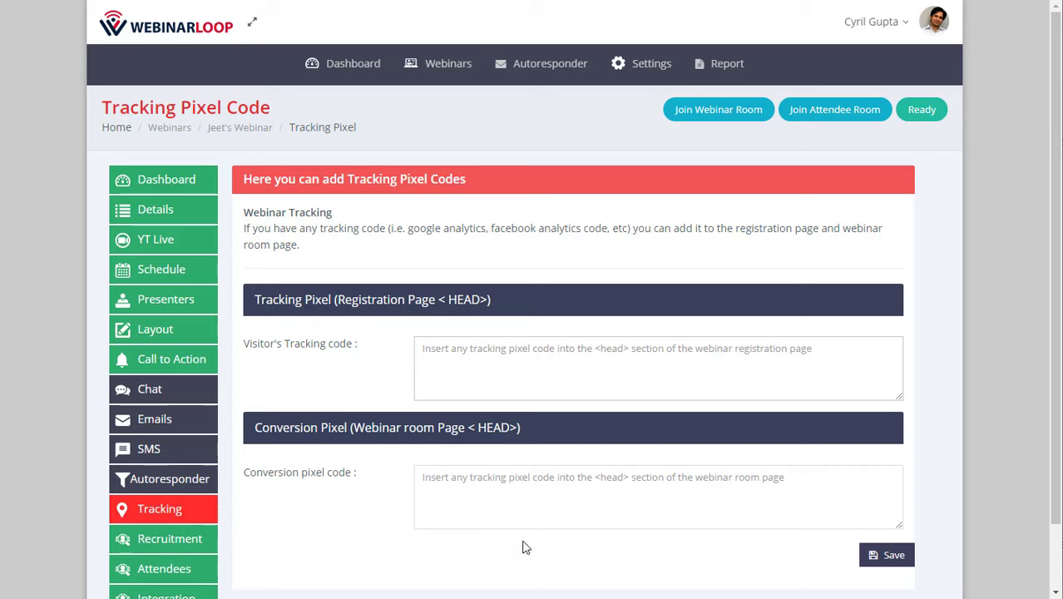
pyautogui.click(525, 504)
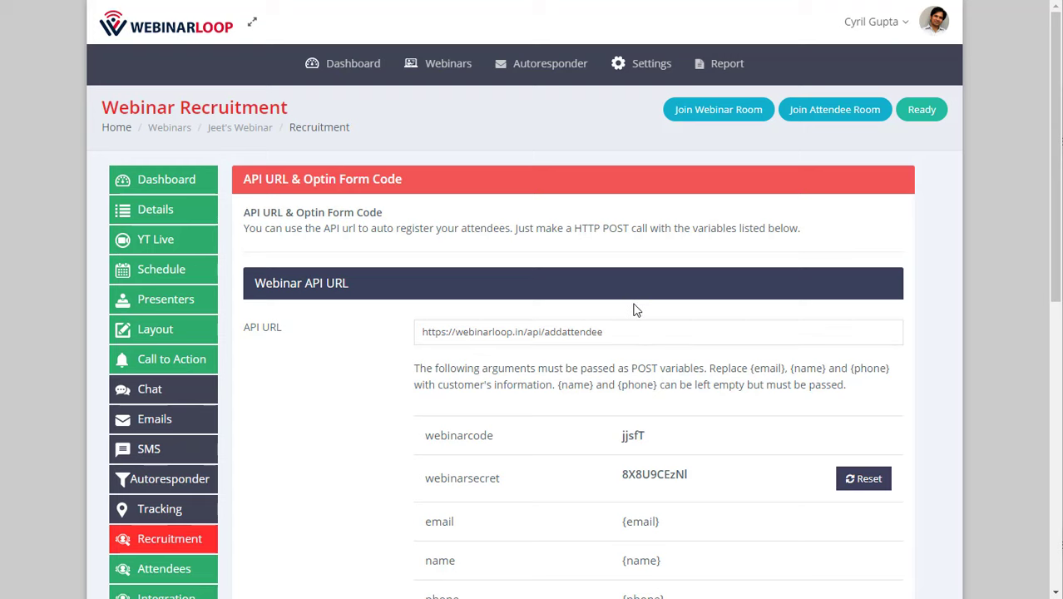
# Step: Examine the webinar's Recruitment page, including the API URL, its POST variables, and the opt-in form templates and code
pyautogui.scroll(-6, 498, 399)
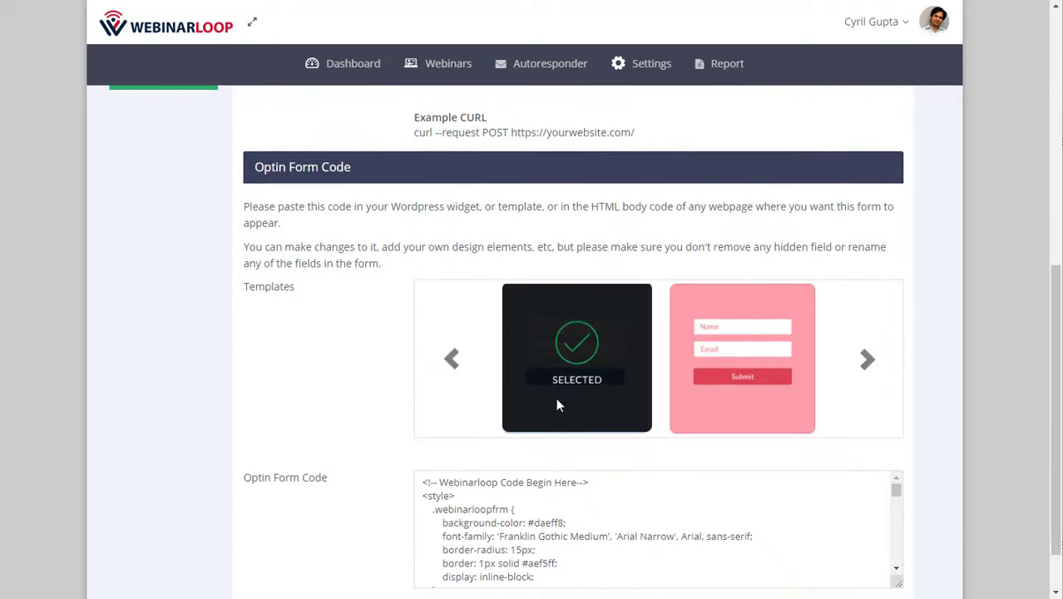
pyautogui.scroll(-2, 451, 399)
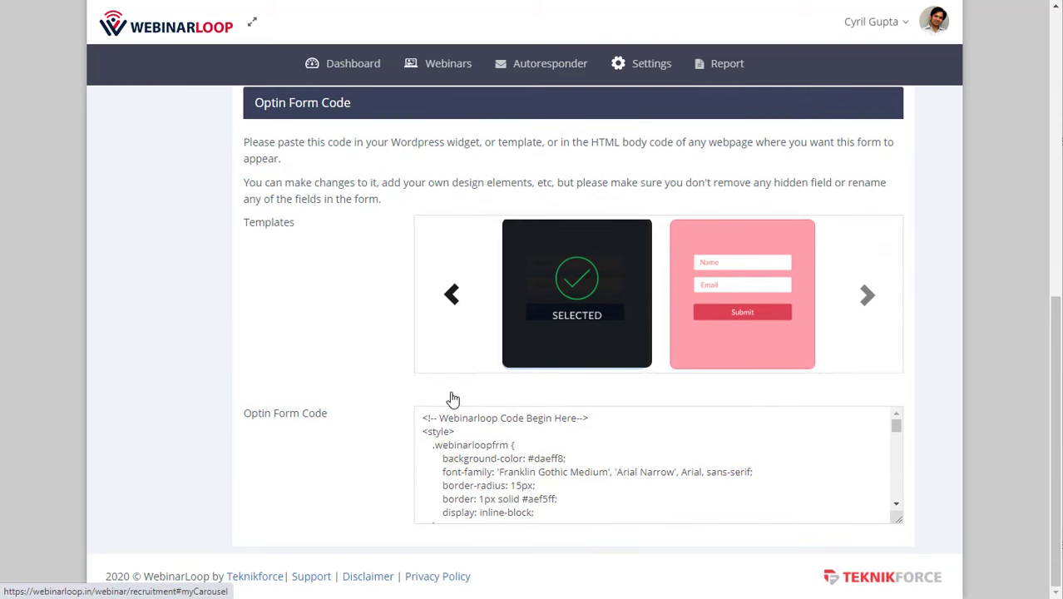
pyautogui.scroll(8, 452, 391)
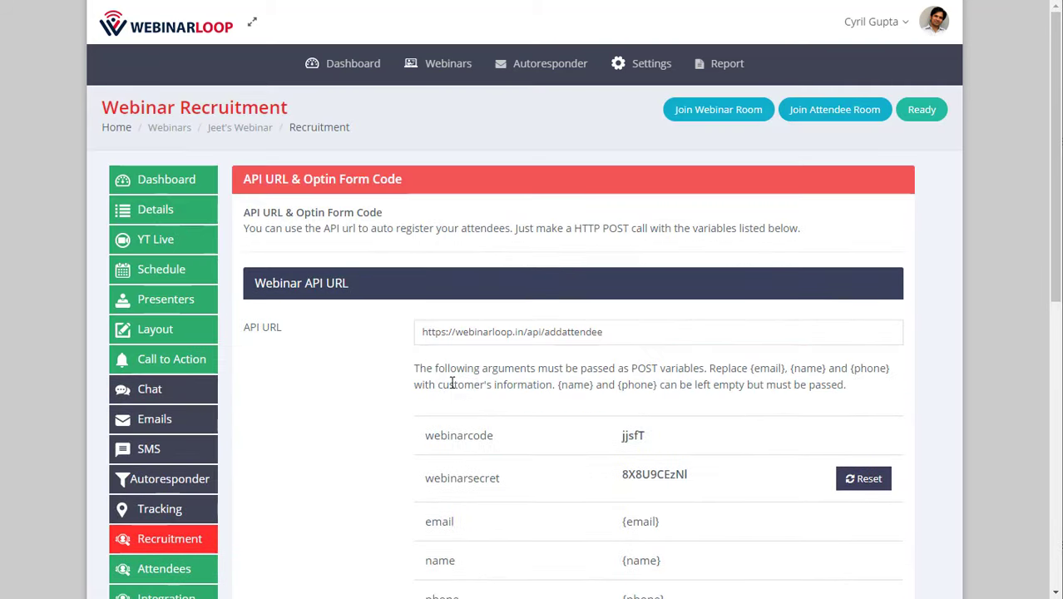
pyautogui.rightClick(451, 383)
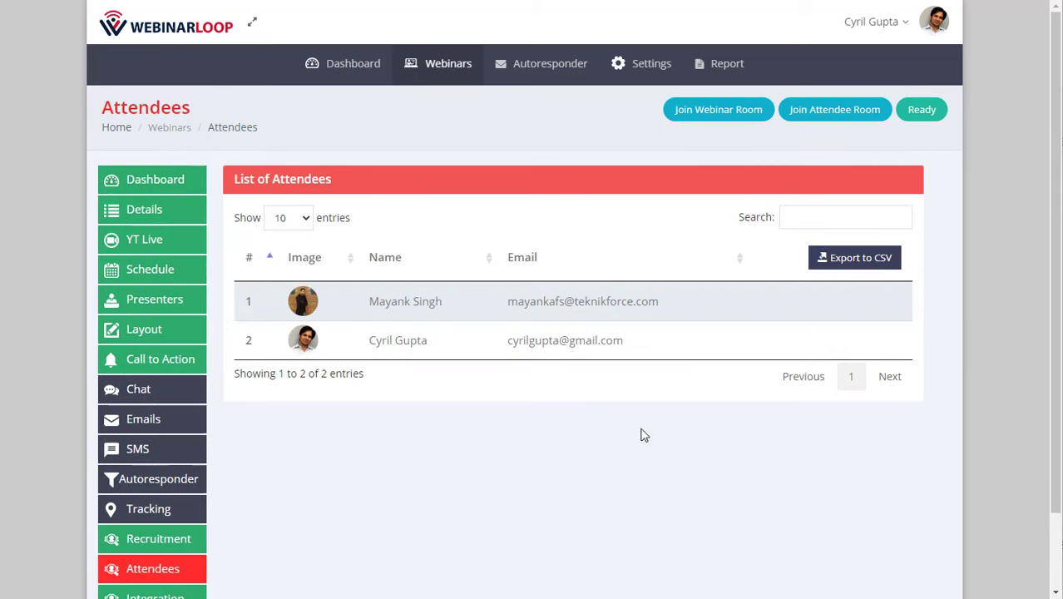
# Step: Open the webinar's Integration settings and examine the Leads2list & Ads2list opt-in form code
pyautogui.scroll(-2, 320, 513)
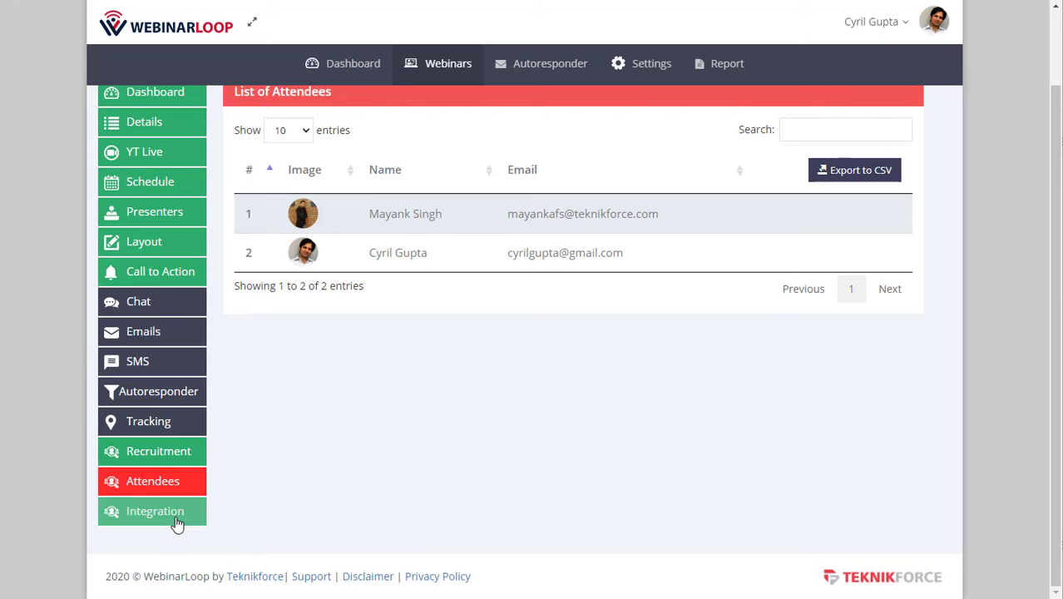
pyautogui.click(176, 522)
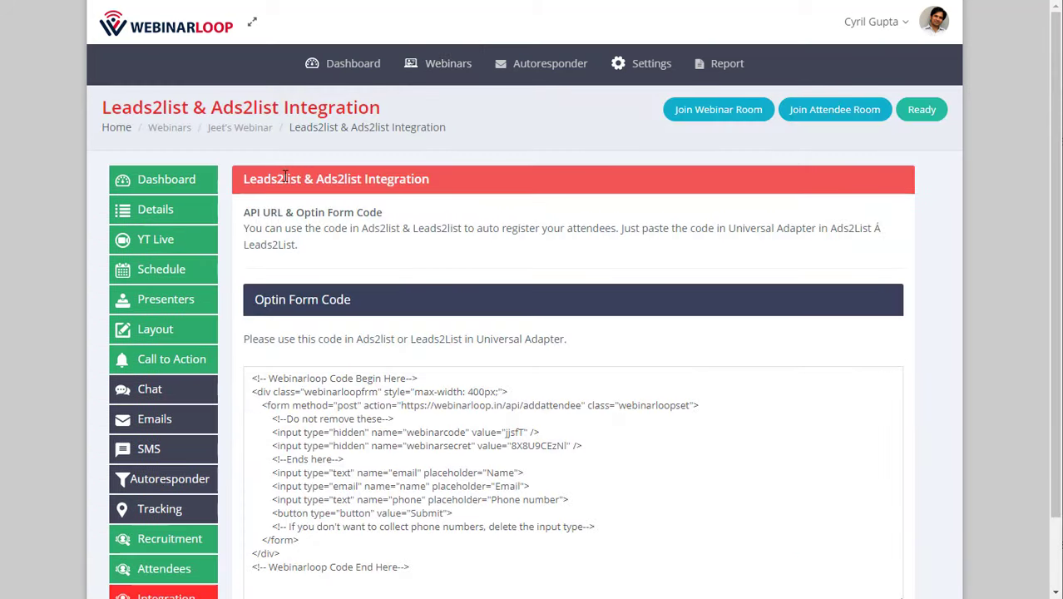
pyautogui.moveTo(282, 177); pyautogui.dragTo(361, 196)
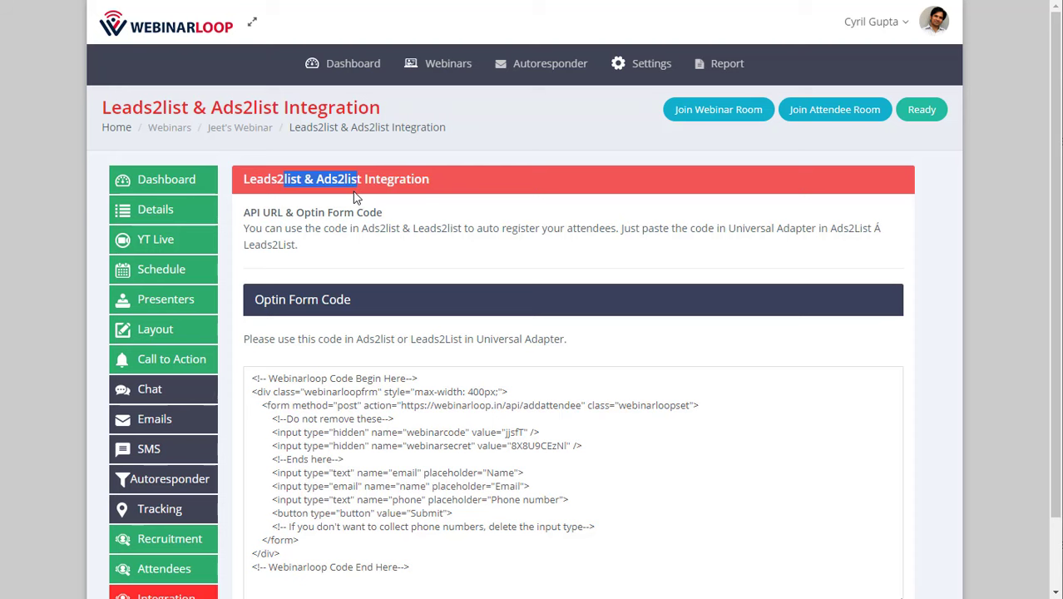
pyautogui.scroll(-2, 213, 361)
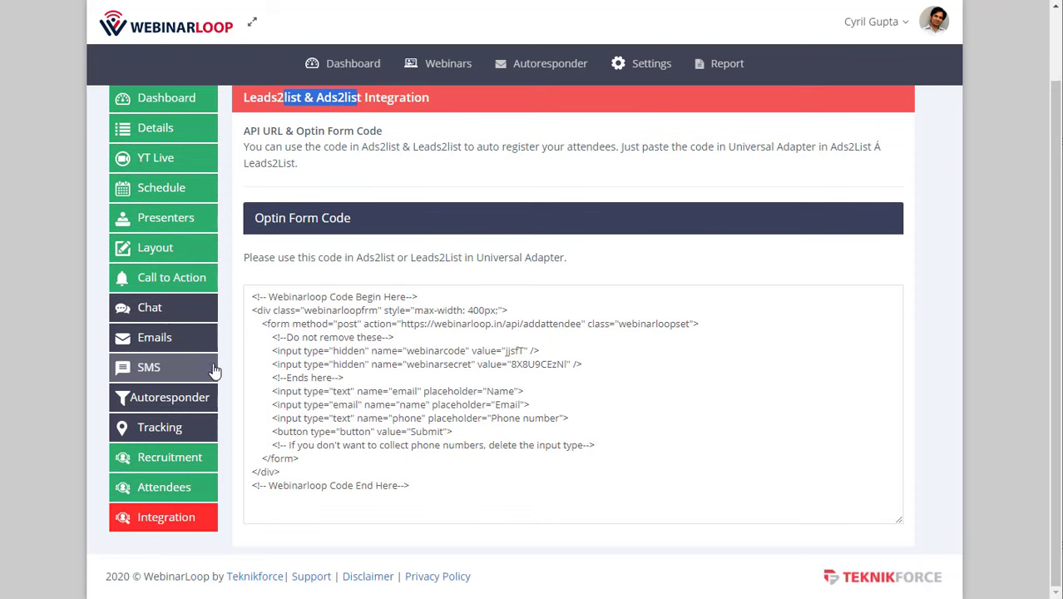
pyautogui.scroll(2, 210, 369)
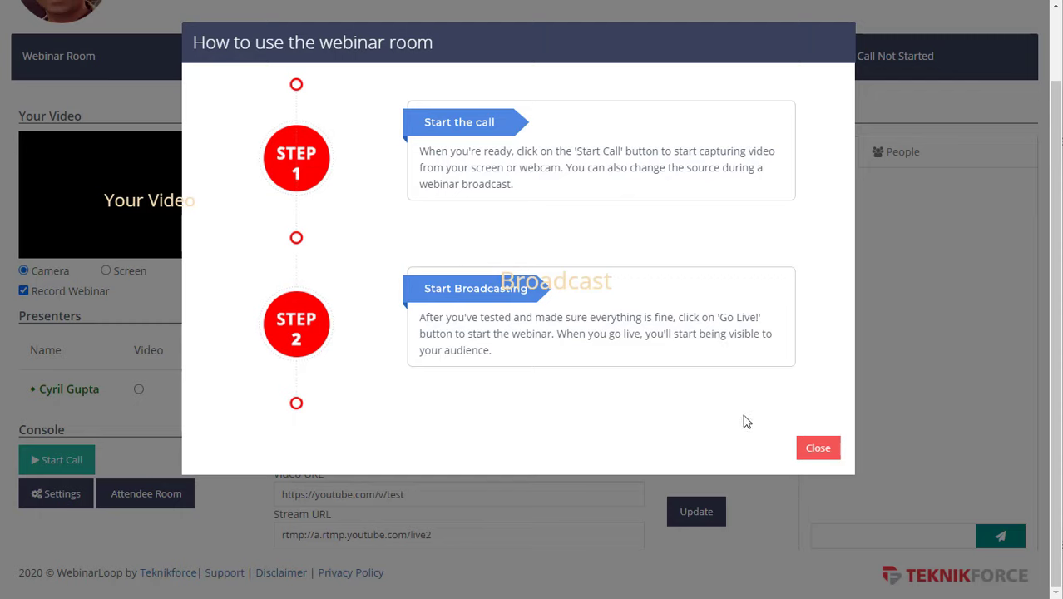
# Step: Dismiss the webinar room guide, start the call with camera access allowed, and take the webinar live
pyautogui.click(817, 449)
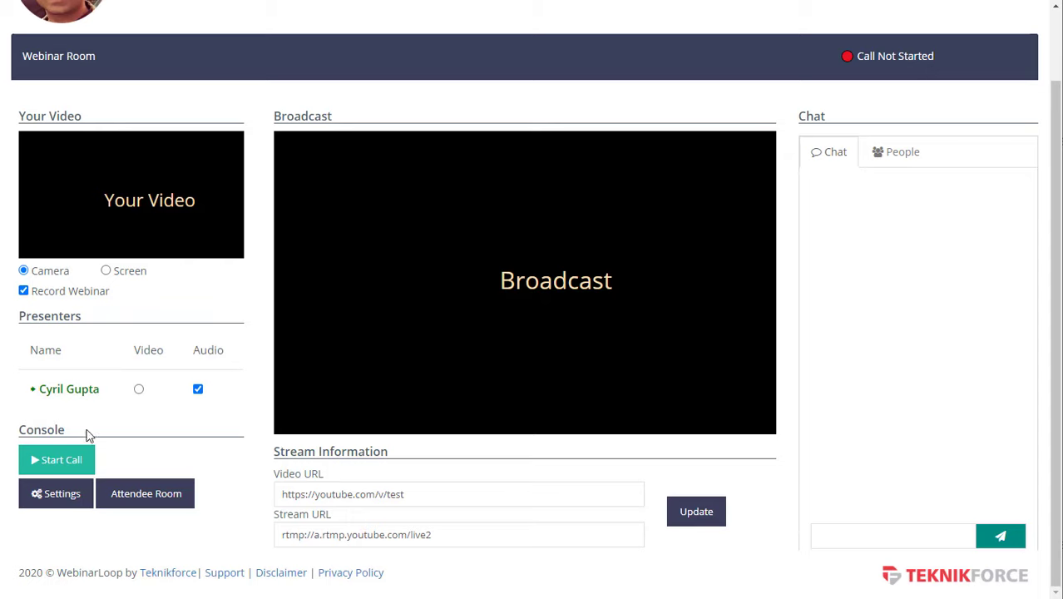
pyautogui.click(72, 462)
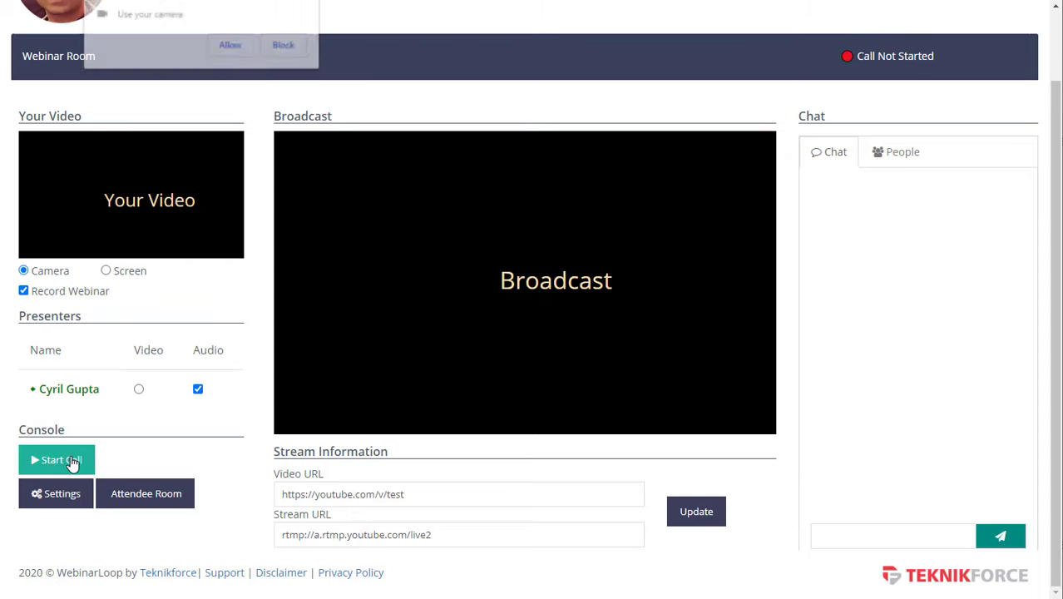
pyautogui.click(231, 47)
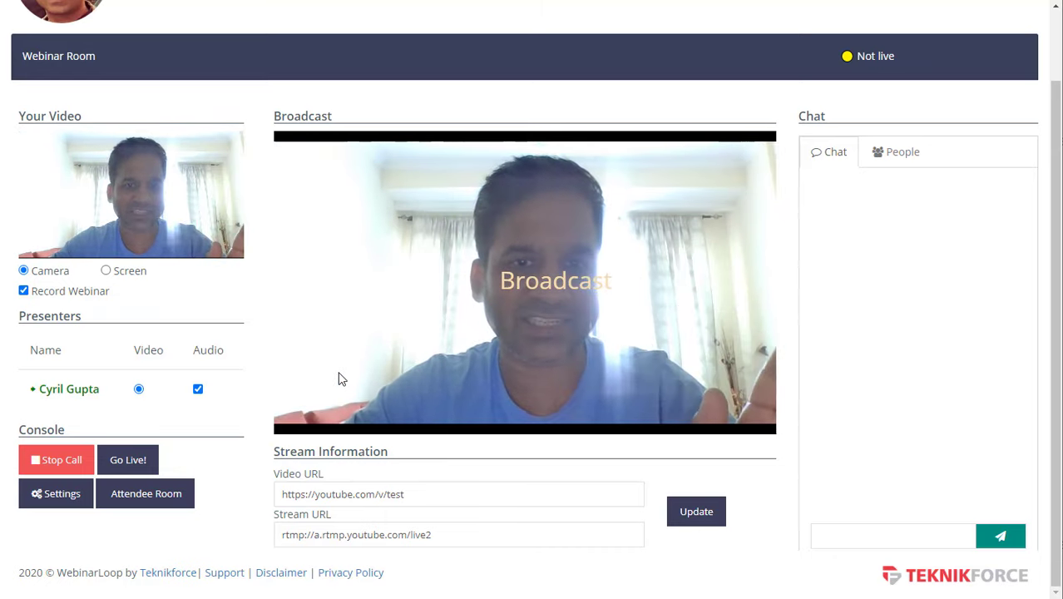
pyautogui.click(135, 460)
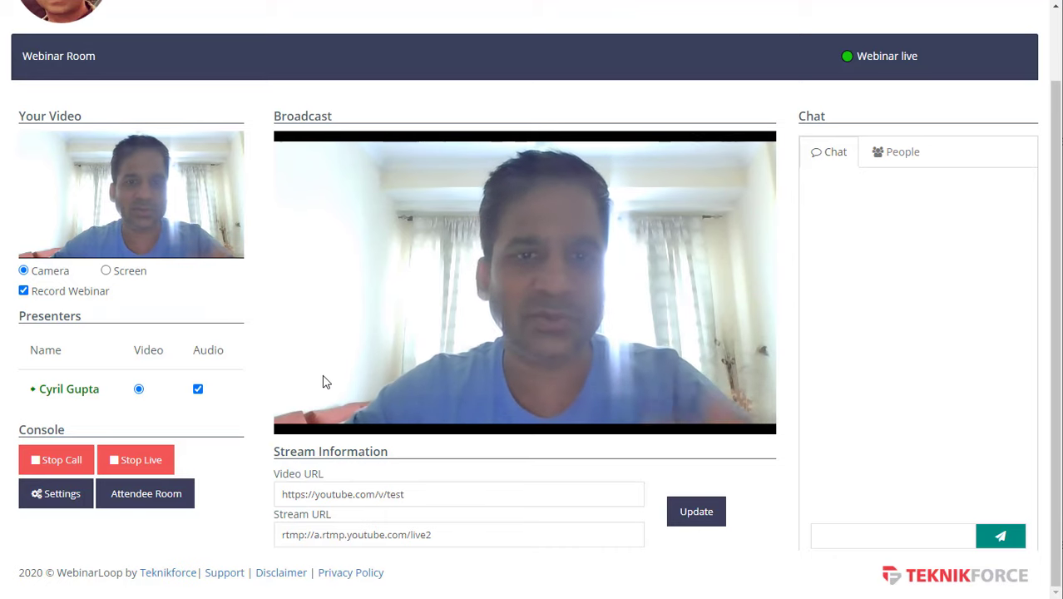
# Step: Switch the broadcast source from camera to screen and share the entire screen without audio
pyautogui.click(126, 275)
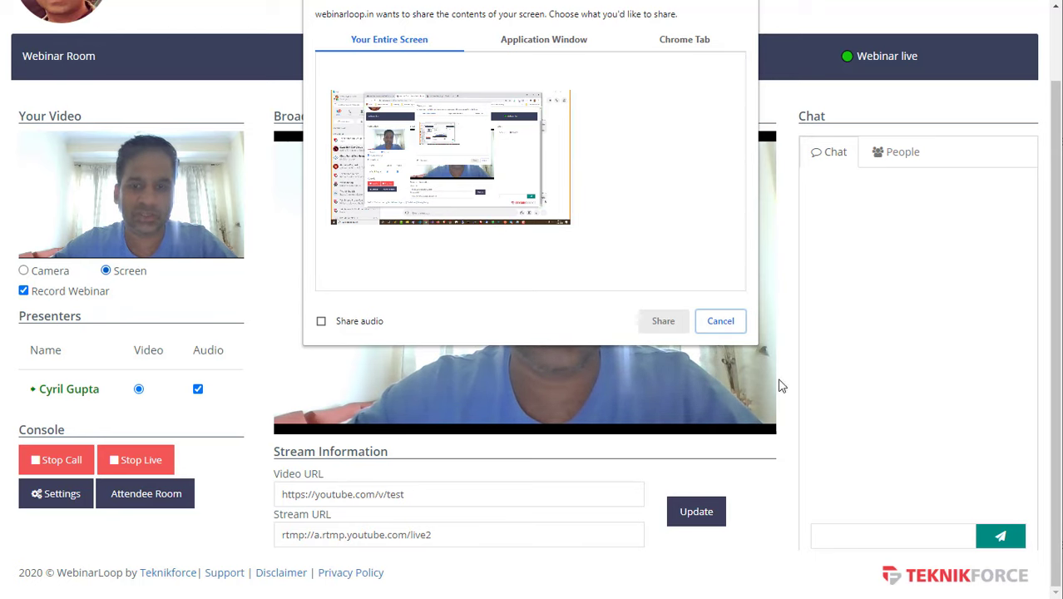
pyautogui.click(404, 170)
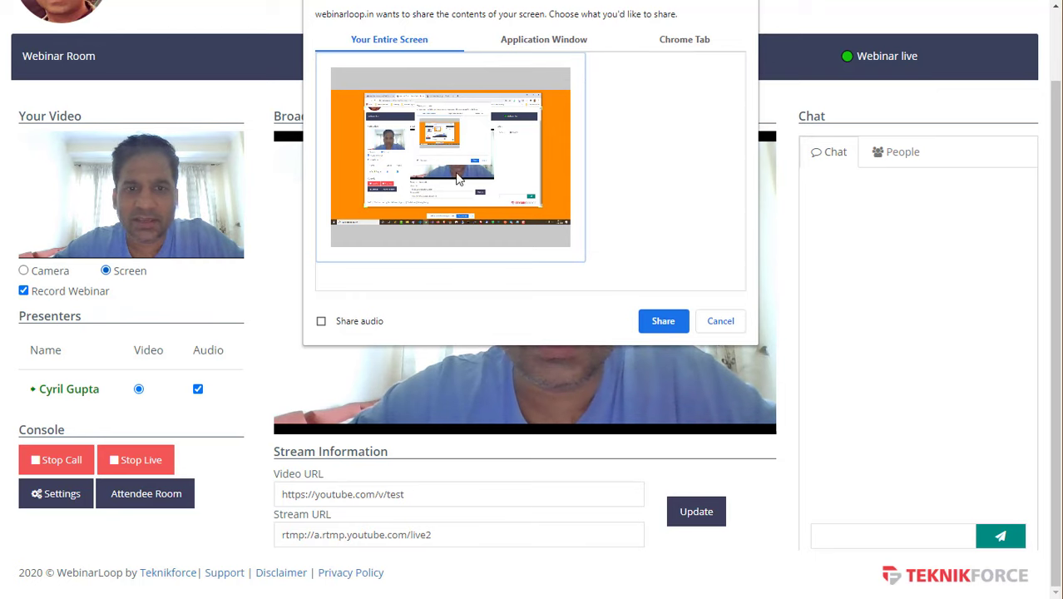
pyautogui.click(665, 321)
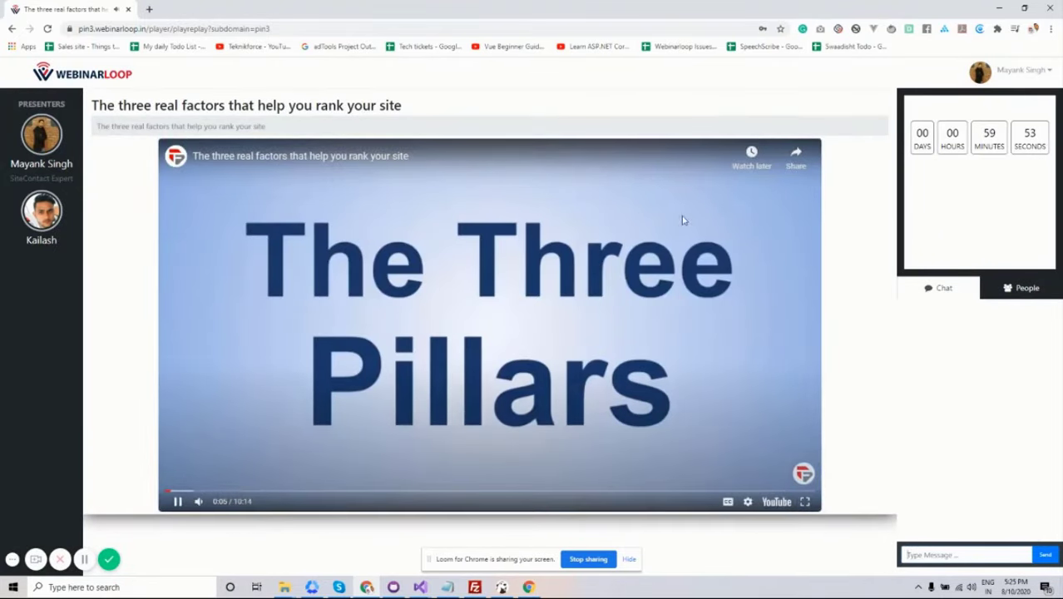
# Step: View the people list in the replay attendee room, and send the messages "Hey !" and "I am in" in the chat
pyautogui.click(994, 291)
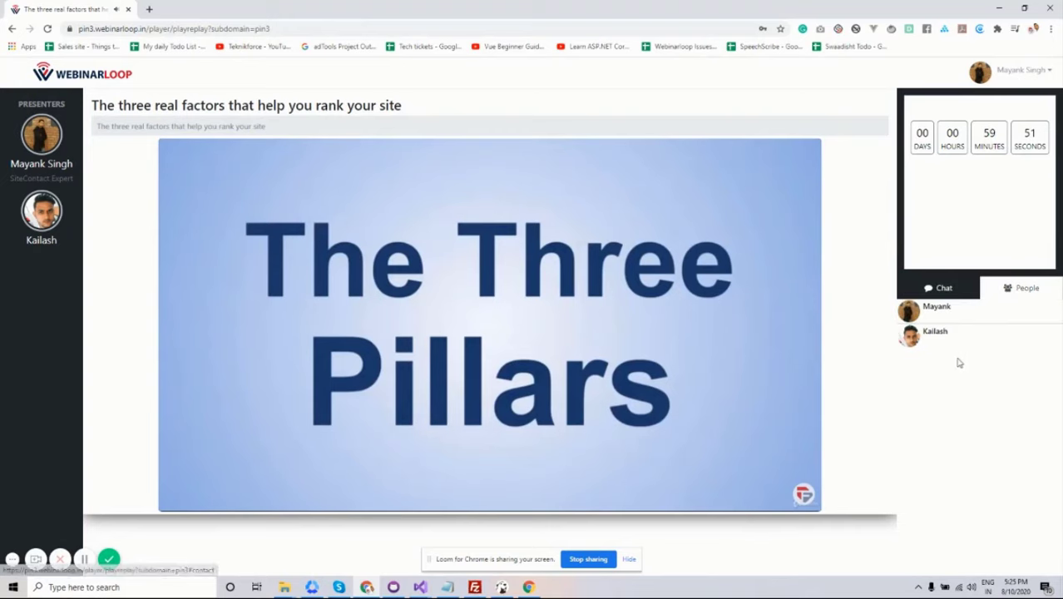
pyautogui.click(921, 289)
pyautogui.click(944, 557)
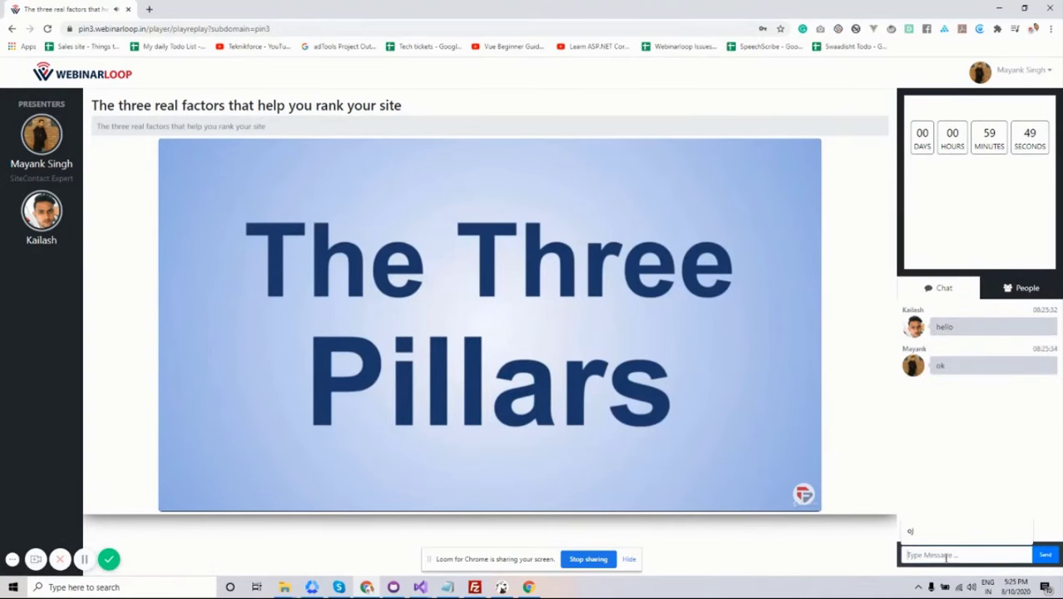
pyautogui.write('He')
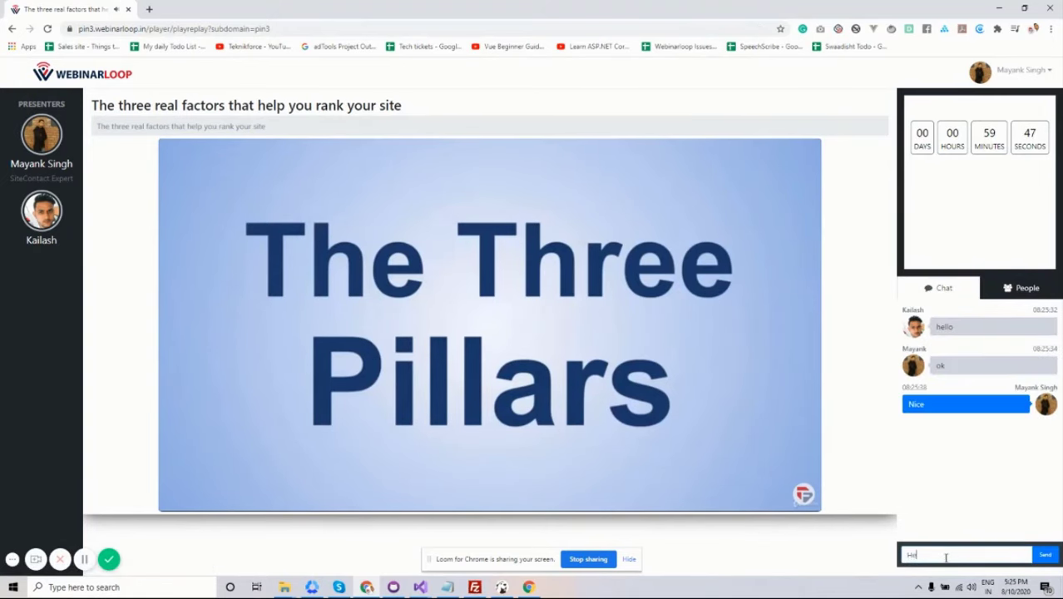
pyautogui.write('y !')
pyautogui.press('Return')
pyautogui.write('yes')
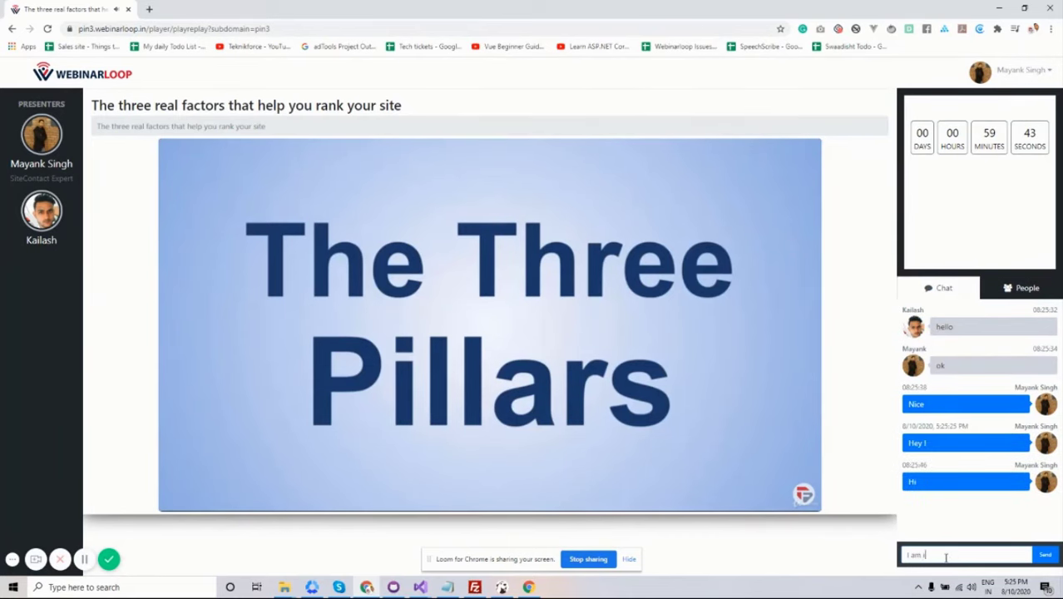
pyautogui.press('Return')
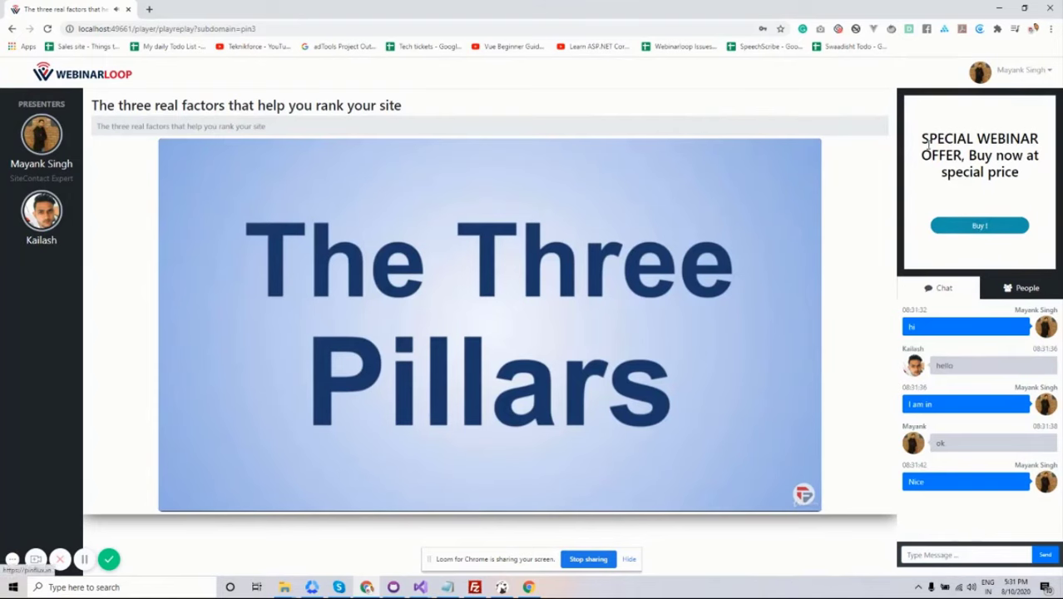
# Step: Open the special webinar offer from its call to action beside the replay video
pyautogui.click(979, 228)
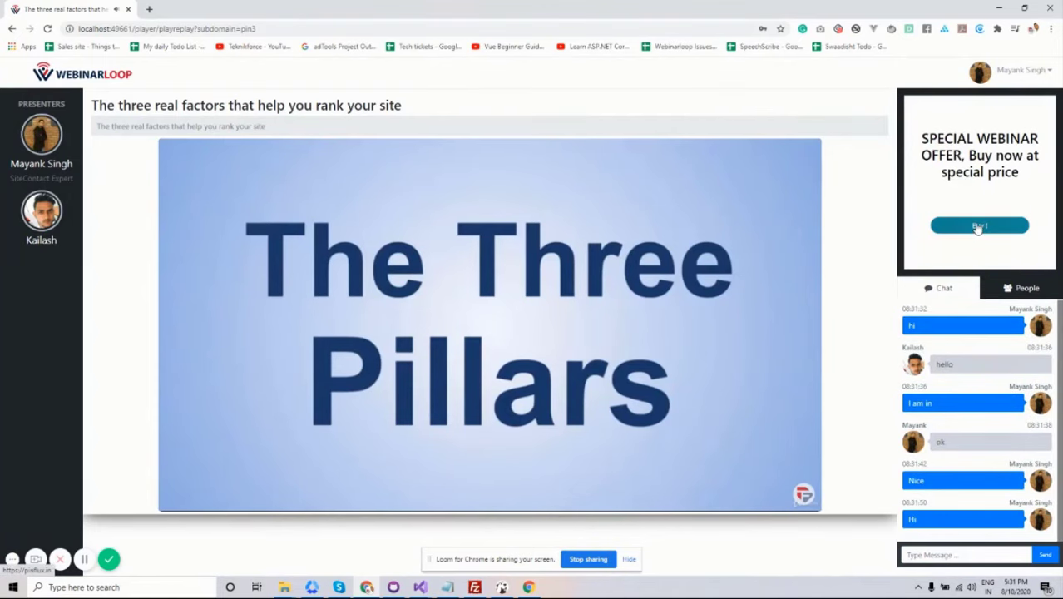